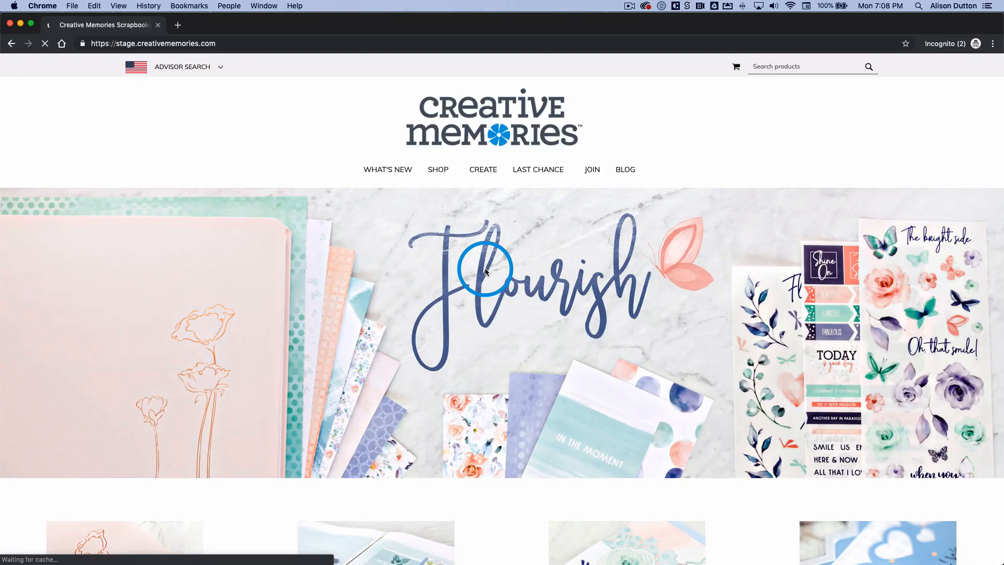
Open the Custom Foiled Spines product details from the store's Create section
{"action": "left_click", "coordinate": [476, 176]}
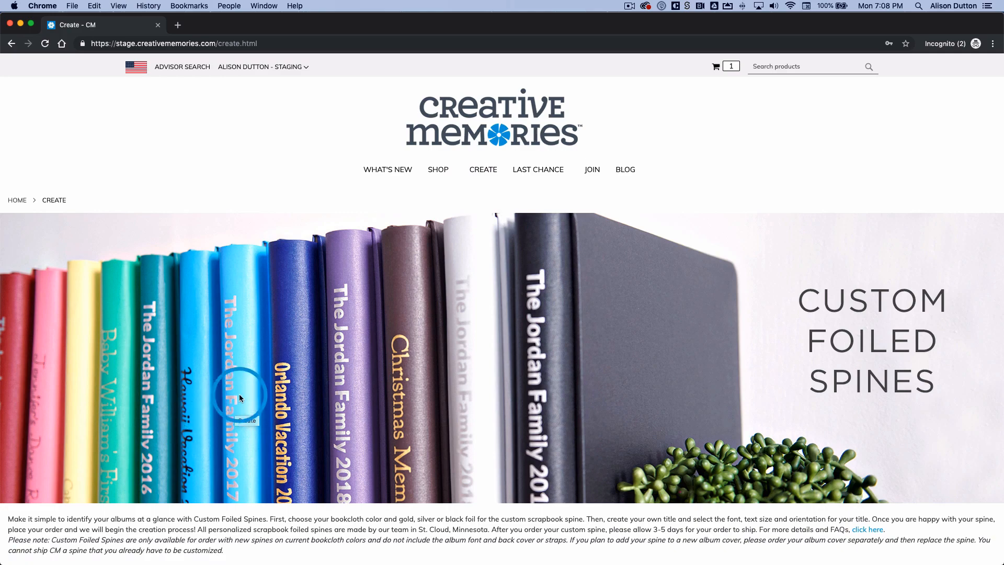
{"action": "scroll", "coordinate": [290, 408], "scroll_direction": "down", "scroll_amount": 10}
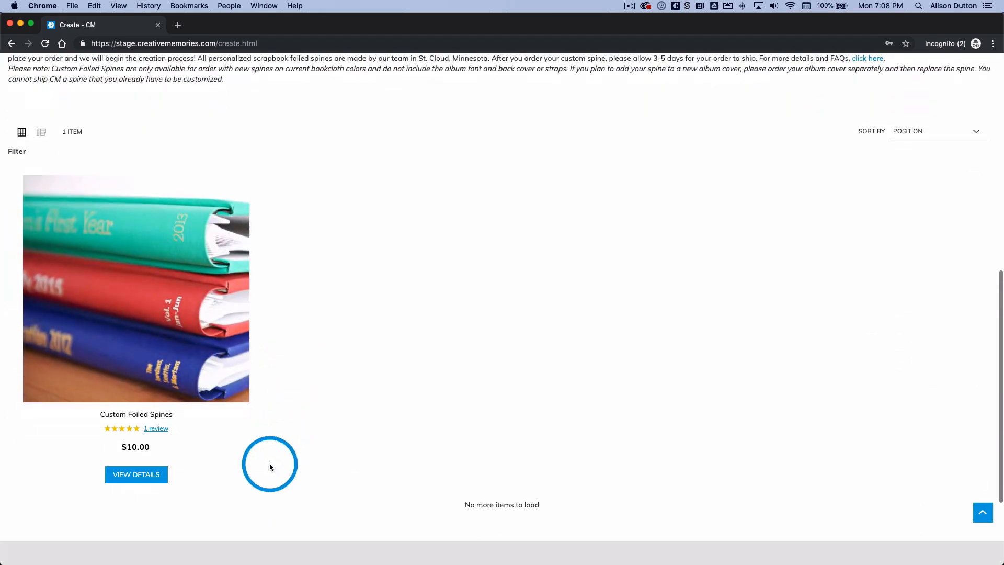
{"action": "left_click", "coordinate": [147, 478]}
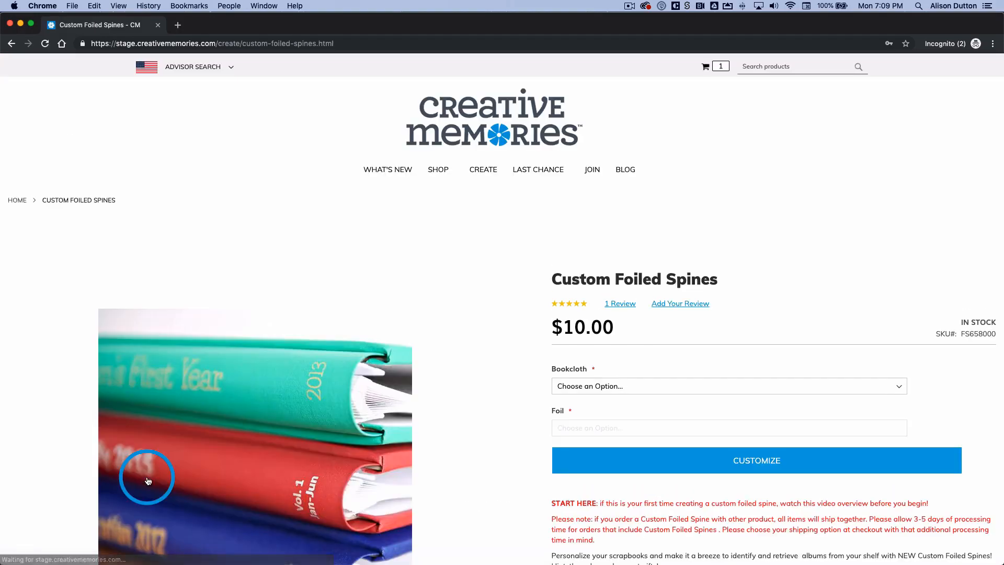
Choose Ruby as the bookcloth and Silver as the foil for the custom spine
{"action": "scroll", "coordinate": [148, 480], "scroll_direction": "down", "scroll_amount": 2}
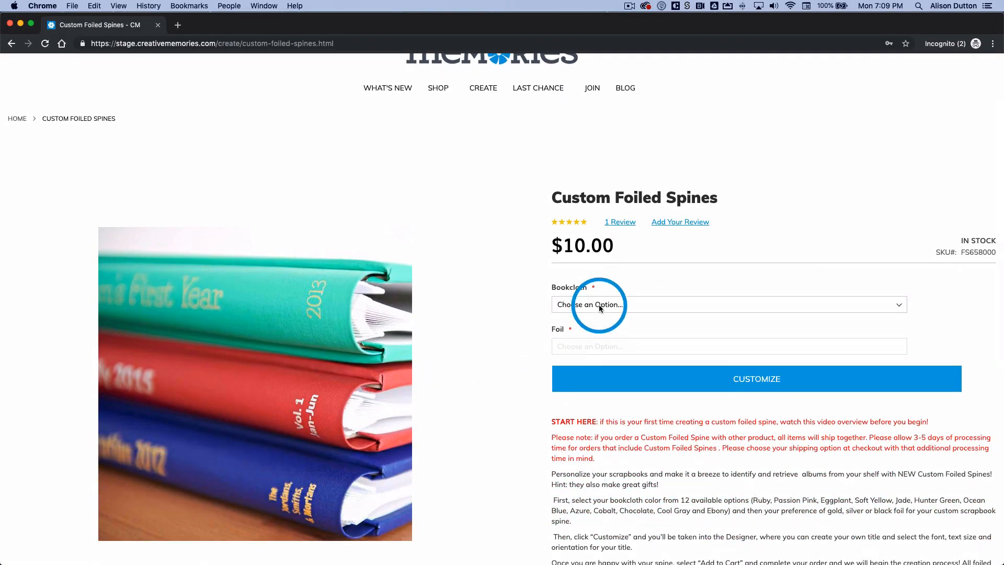
{"action": "left_click", "coordinate": [598, 305]}
{"action": "left_click", "coordinate": [599, 312]}
{"action": "left_click", "coordinate": [594, 346]}
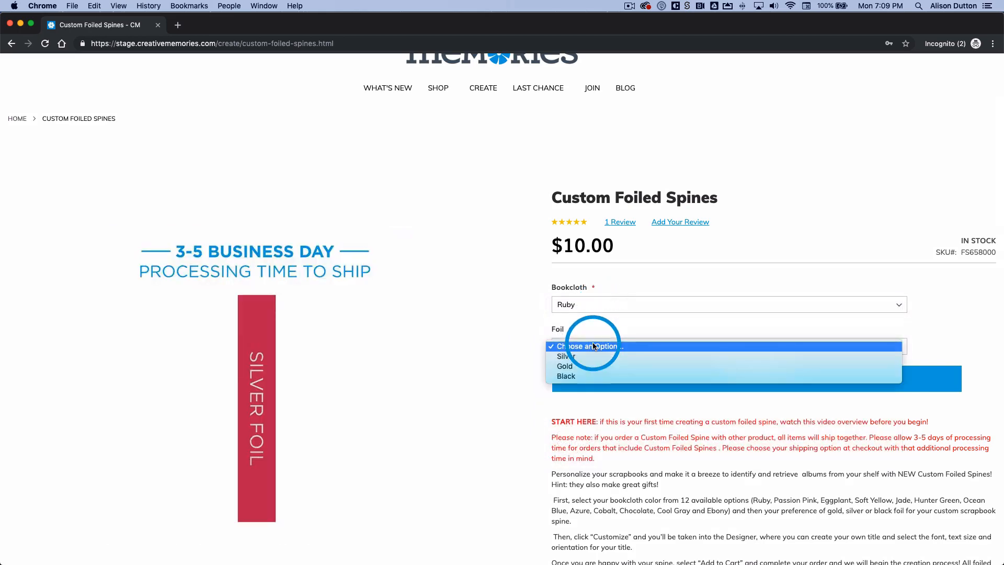
{"action": "left_click", "coordinate": [592, 357]}
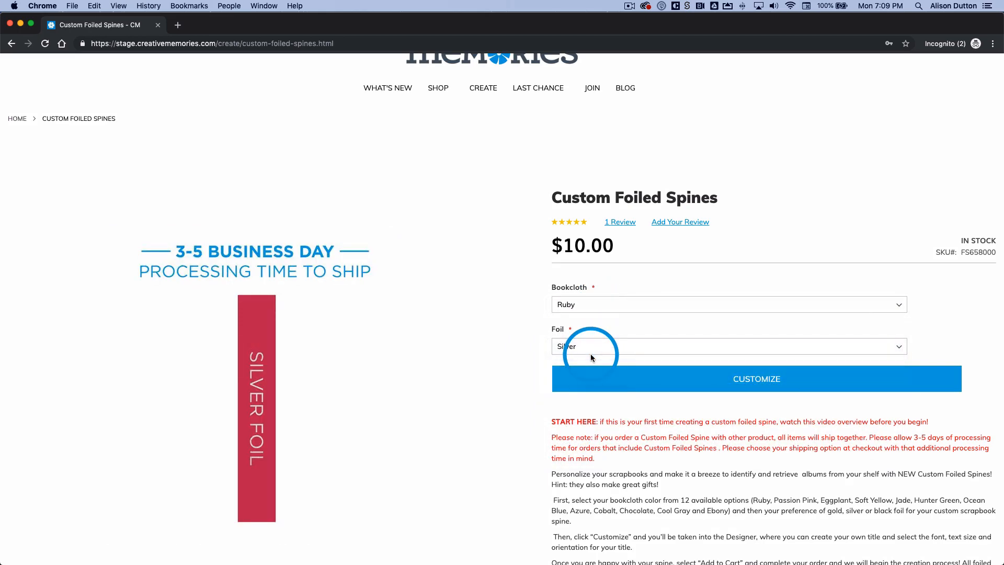
Start customizing the spine and name the product "Wedding -" followed by the couple's first names
{"action": "scroll", "coordinate": [591, 355], "scroll_direction": "down", "scroll_amount": 1}
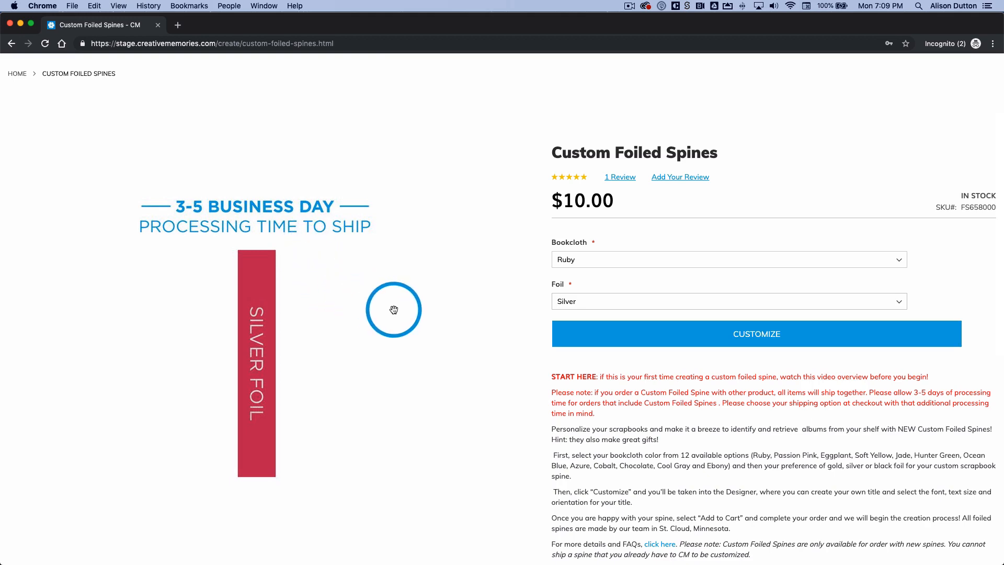
{"action": "left_click", "coordinate": [743, 339]}
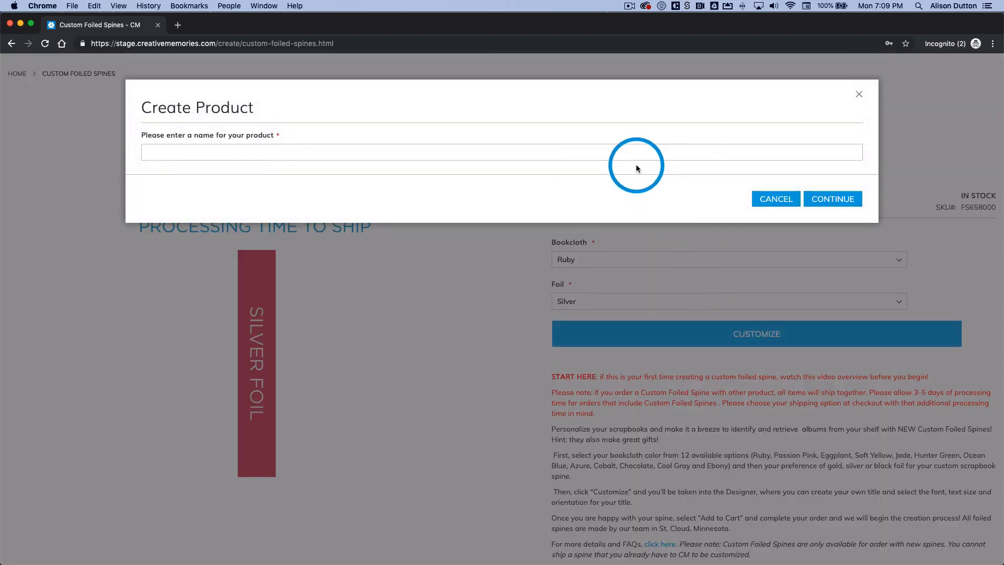
{"action": "left_click", "coordinate": [610, 153]}
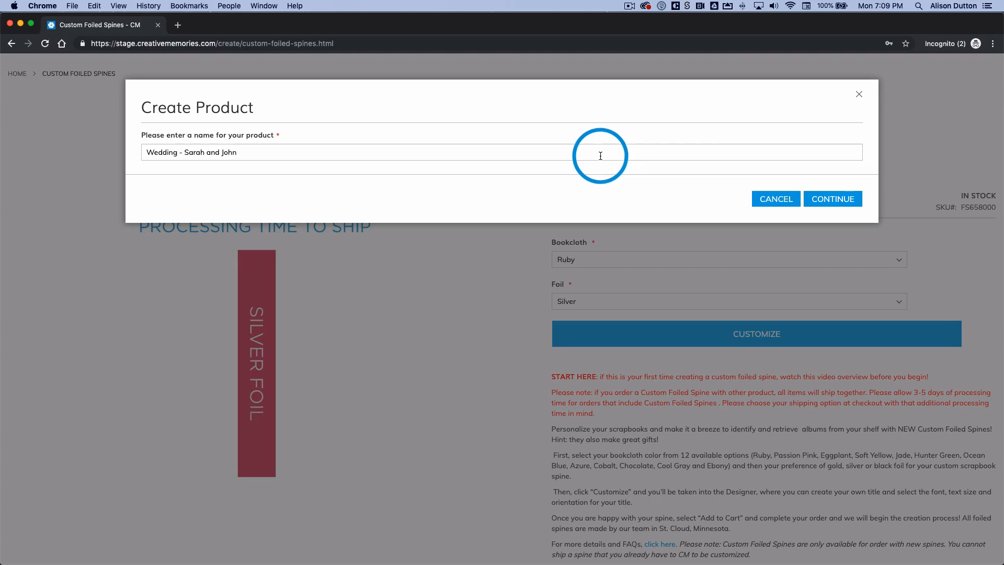
{"action": "left_click", "coordinate": [820, 206]}
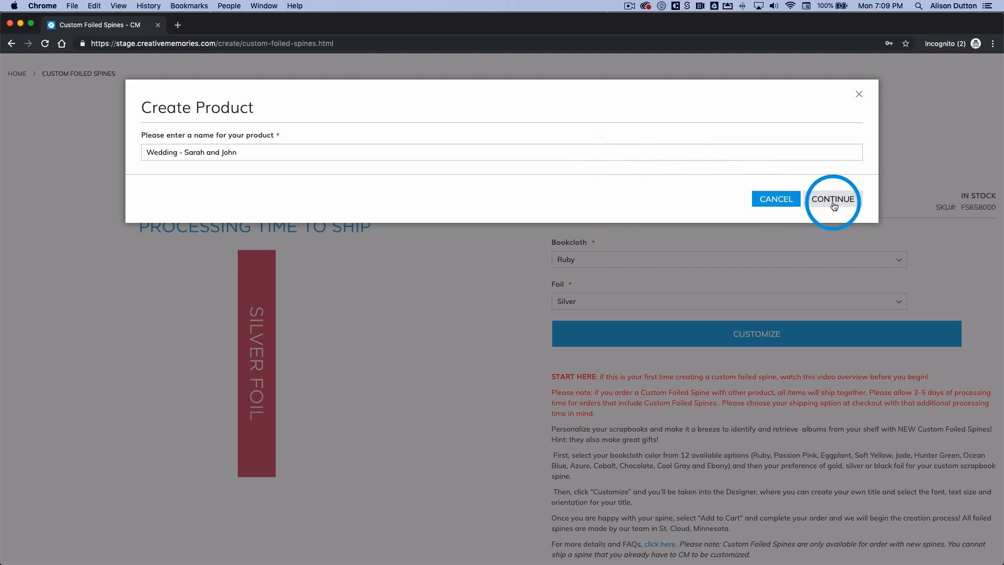
{"action": "left_click", "coordinate": [833, 206]}
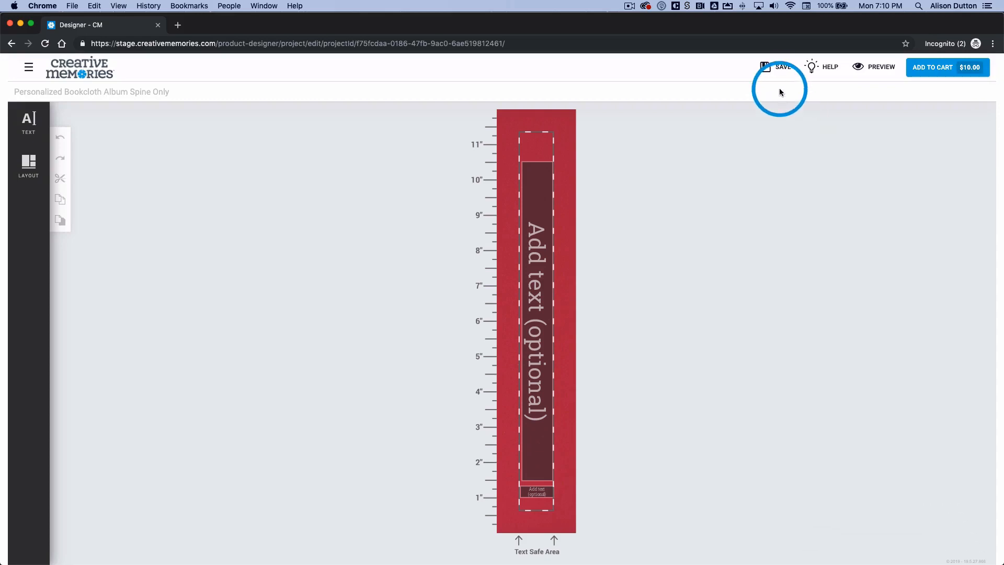
Restart the designer's guided tour and go through its five tips to the end
{"action": "left_click", "coordinate": [767, 69]}
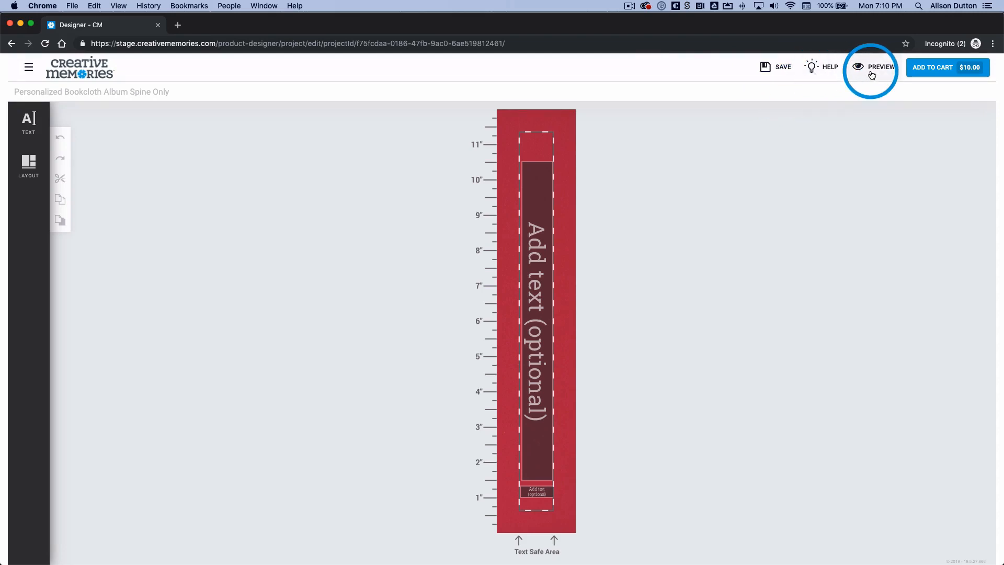
{"action": "left_click", "coordinate": [813, 74]}
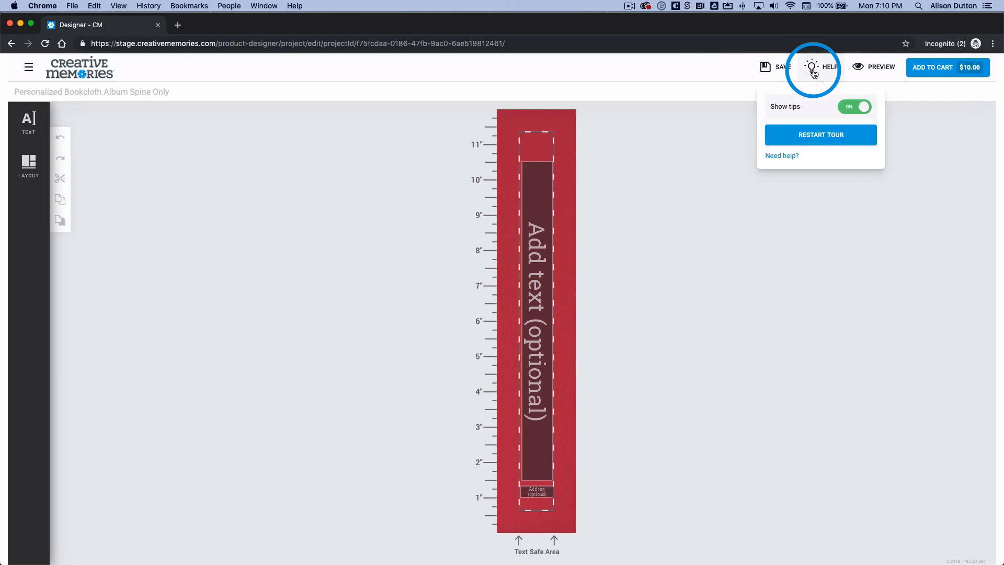
{"action": "left_click", "coordinate": [819, 137]}
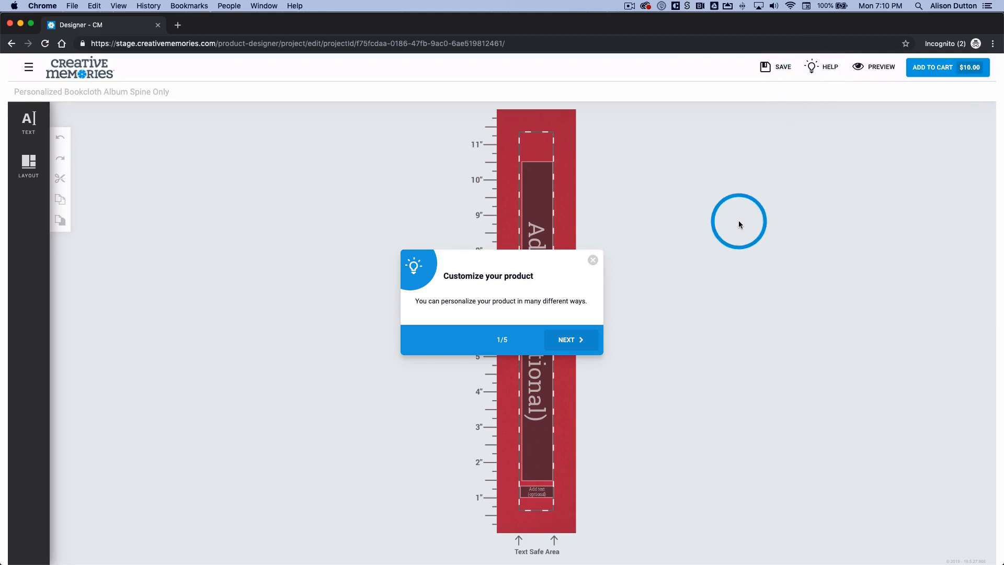
{"action": "left_click", "coordinate": [568, 341]}
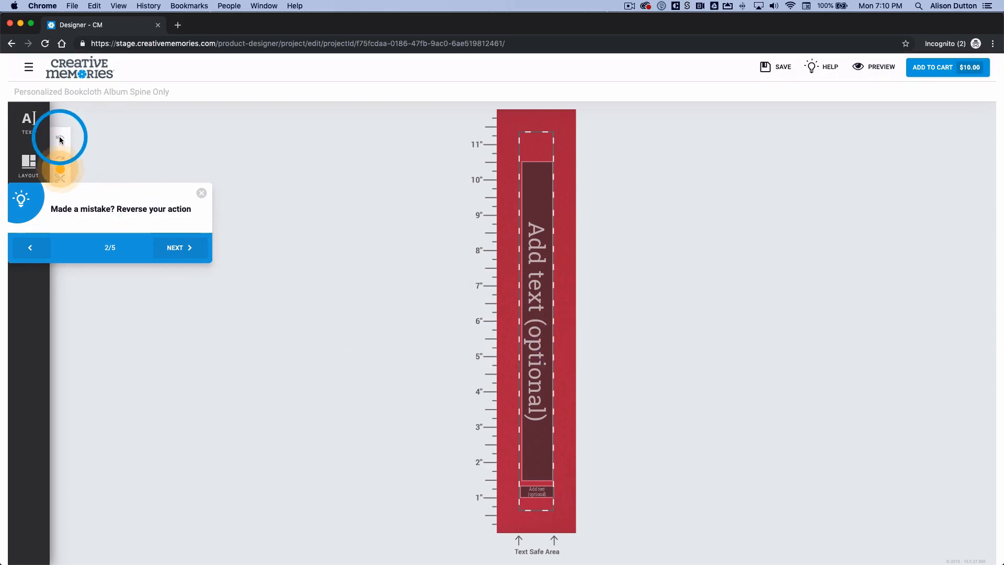
{"action": "left_click", "coordinate": [174, 247]}
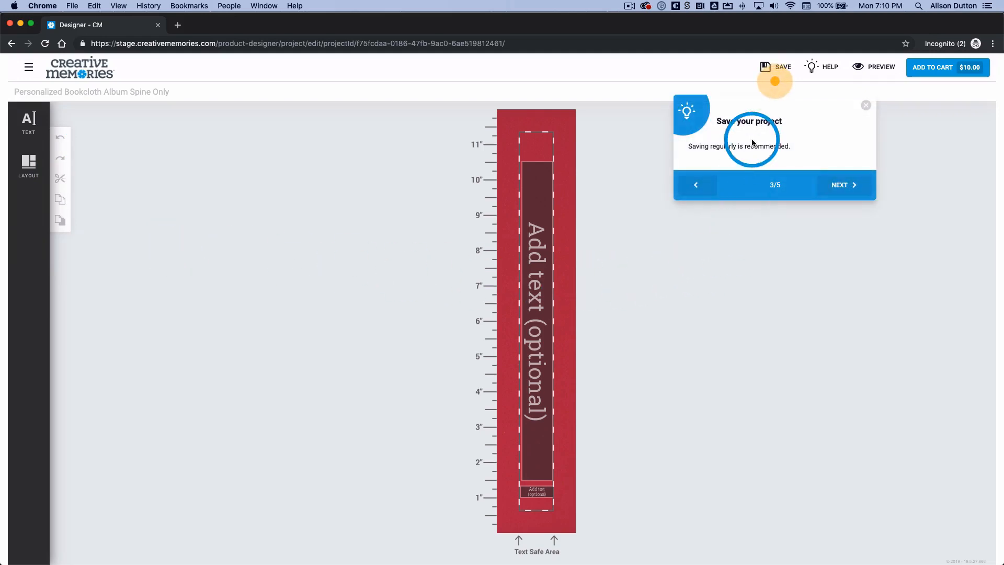
{"action": "left_click", "coordinate": [833, 186]}
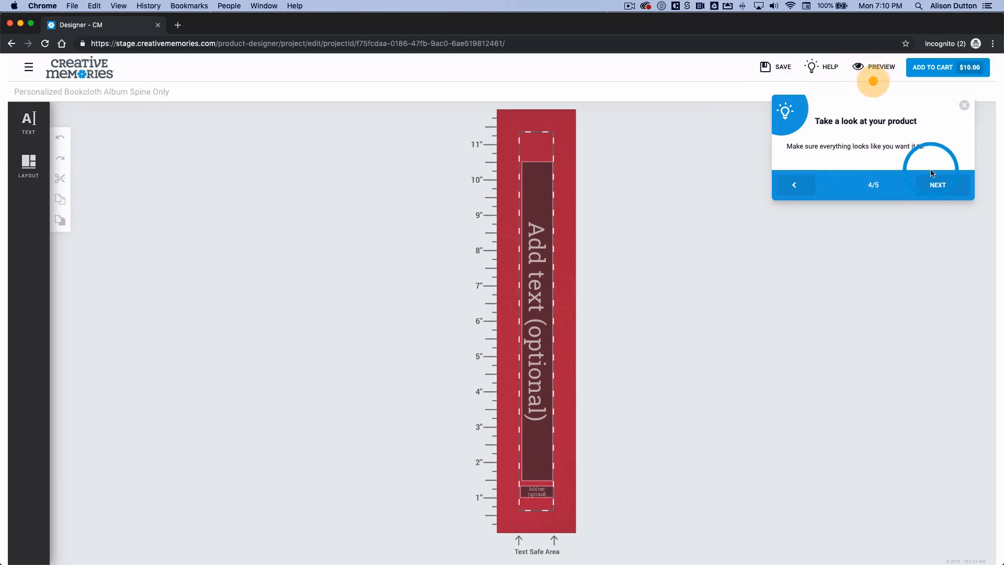
{"action": "left_click", "coordinate": [937, 184]}
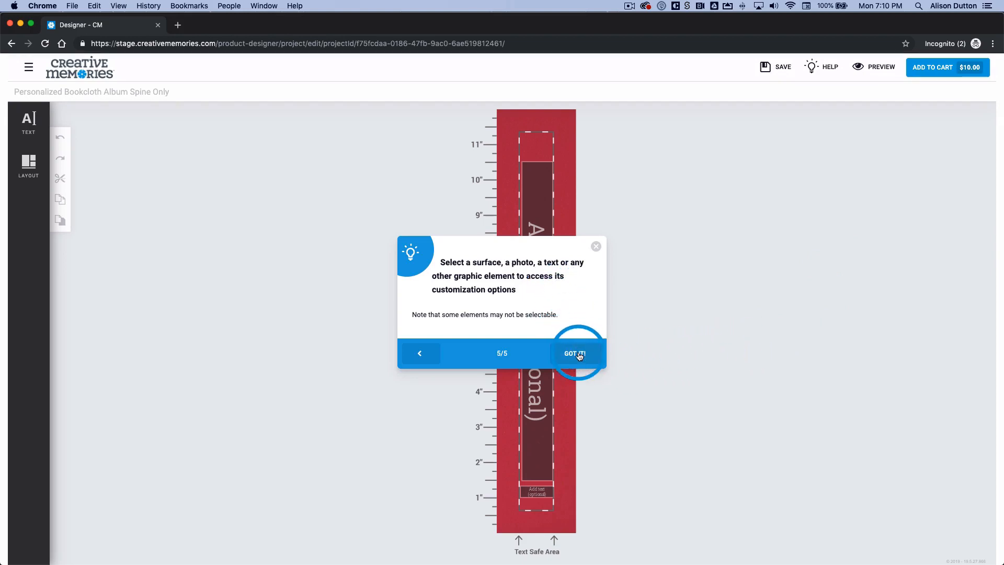
{"action": "left_click", "coordinate": [575, 354]}
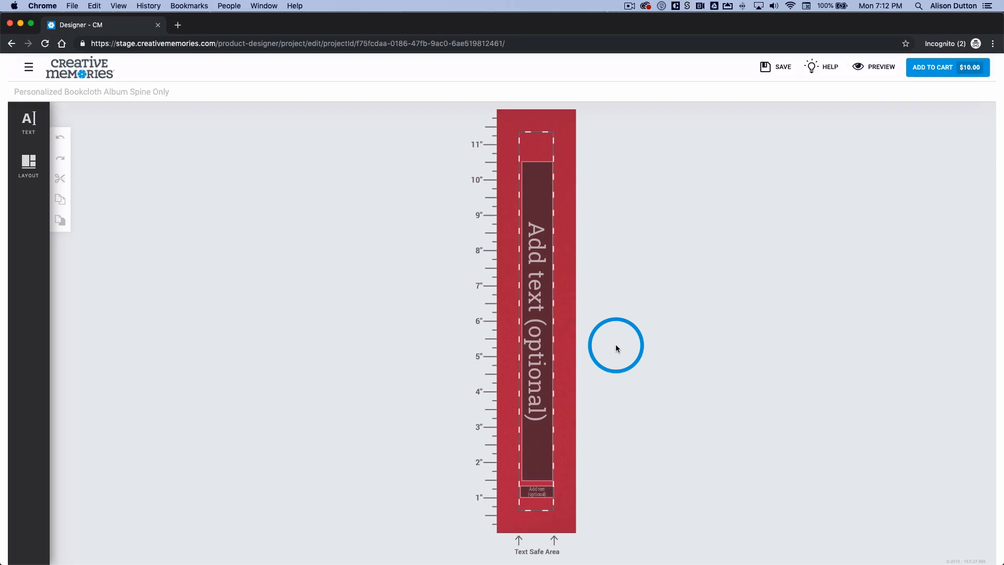
Select the spine's large title text box and go through the three tips on text options and free transform
{"action": "left_click", "coordinate": [540, 358]}
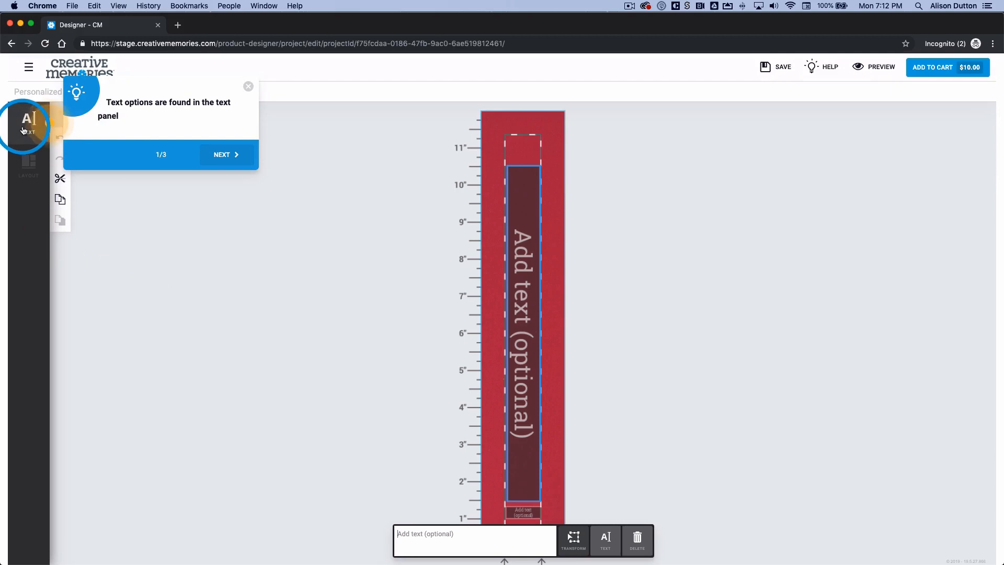
{"action": "left_click", "coordinate": [215, 155]}
{"action": "left_click", "coordinate": [604, 544]}
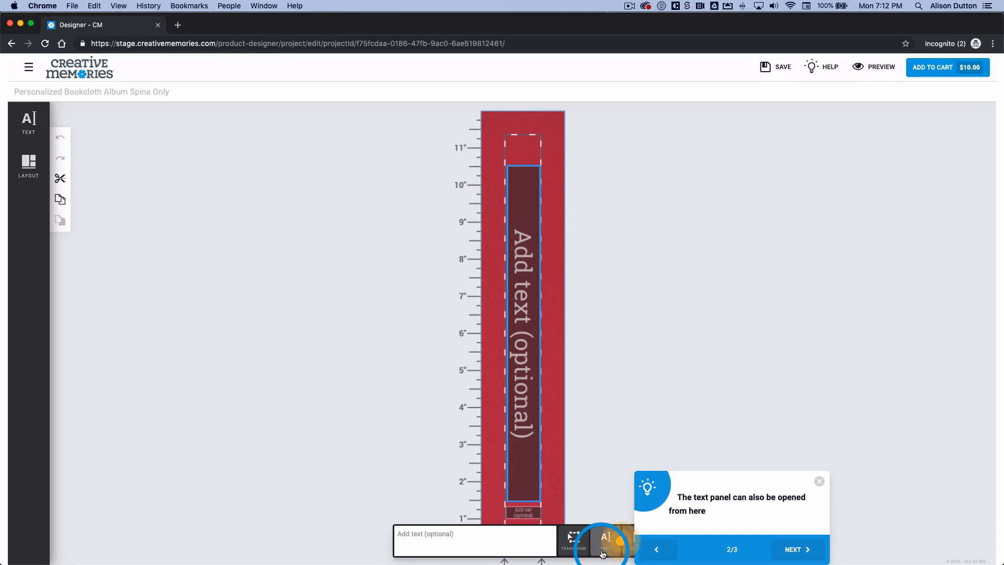
{"action": "left_click", "coordinate": [793, 551]}
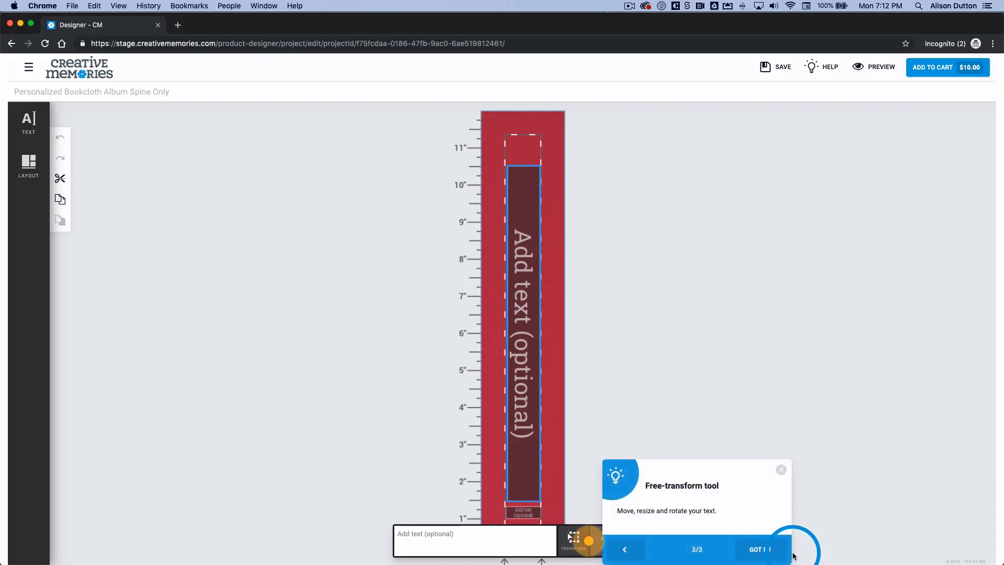
{"action": "left_click", "coordinate": [568, 552]}
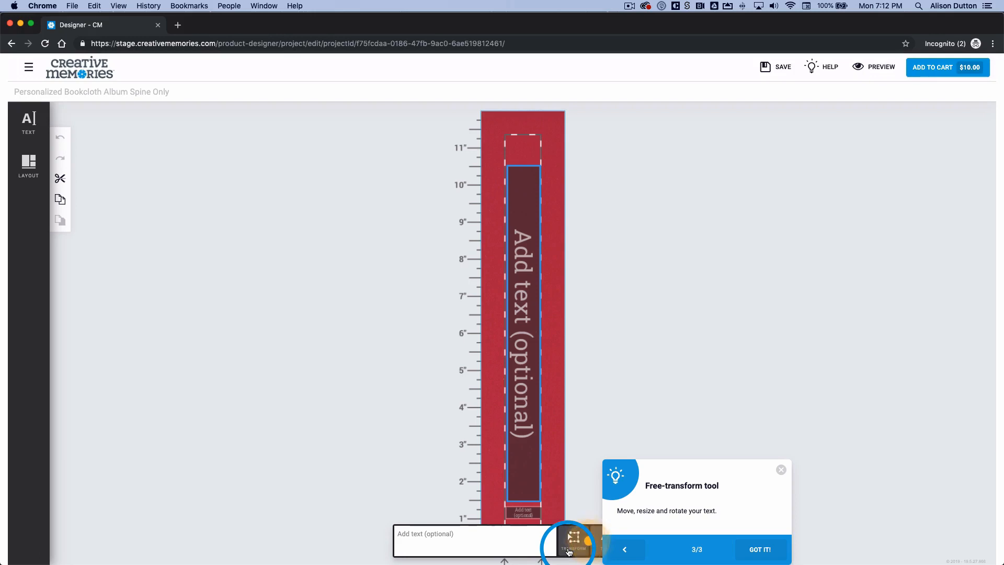
{"action": "left_click", "coordinate": [758, 549]}
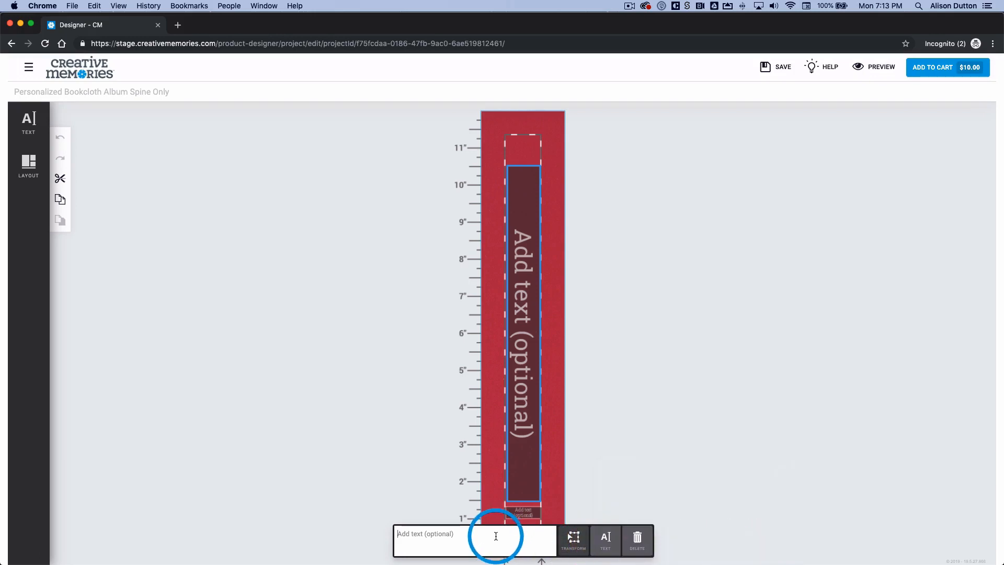
Enter "Wedding -" with the couple's first names as the spine title and "Vol. 1" in the small text box below it
{"action": "type", "text": "Wedding -"}
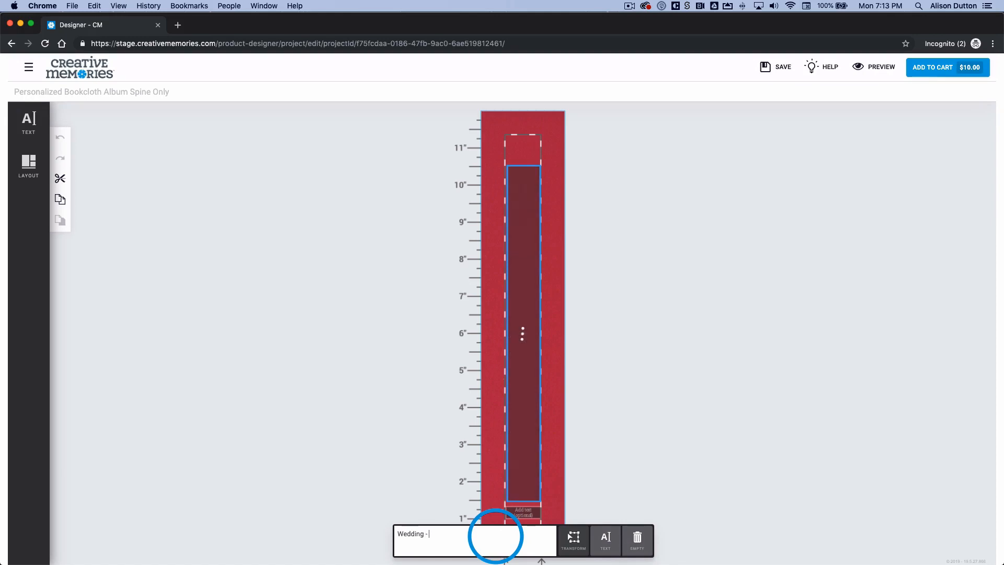
{"action": "type", "text": " Sarah & John"}
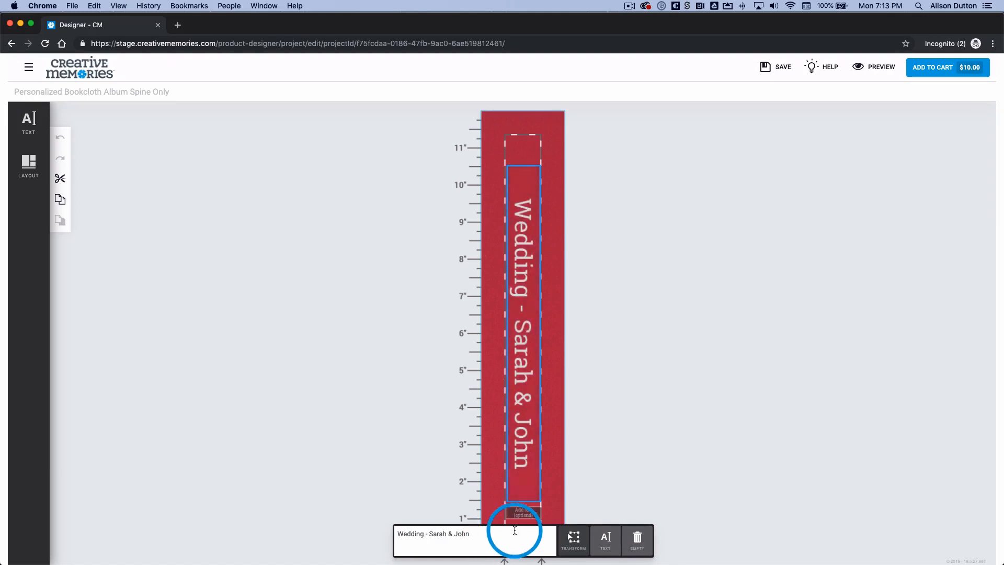
{"action": "left_click", "coordinate": [526, 518]}
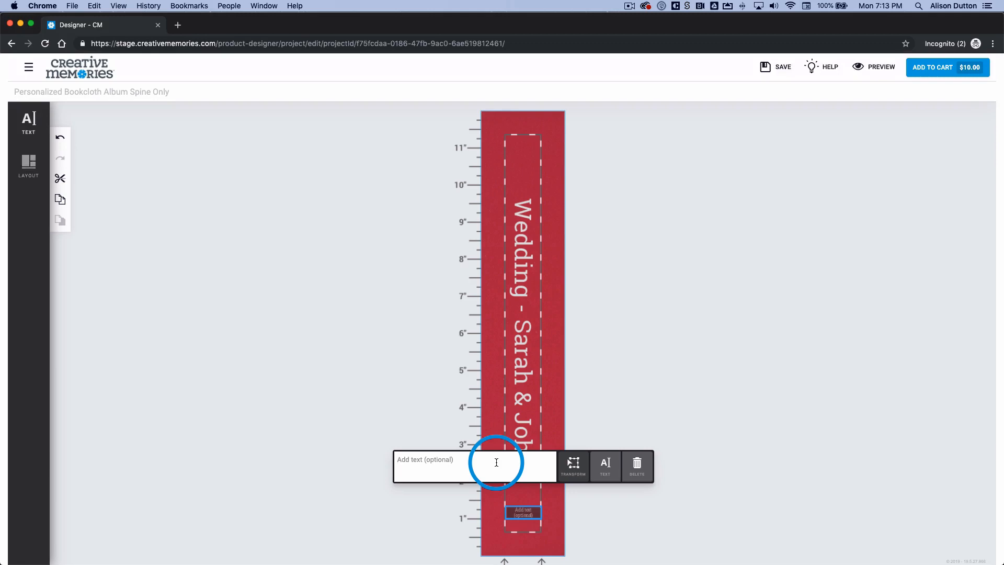
{"action": "type", "text": "Vol. 1"}
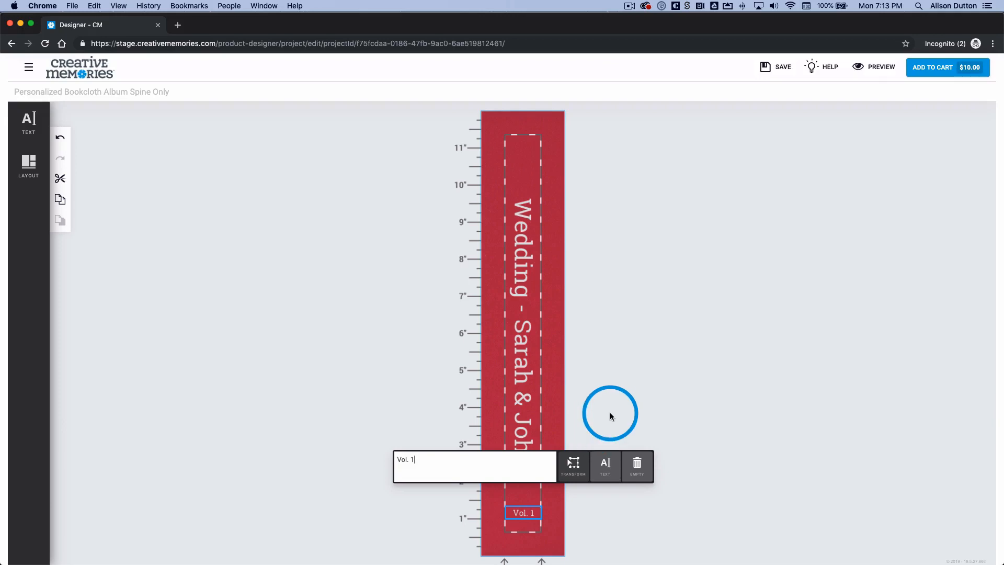
{"action": "left_click", "coordinate": [609, 413]}
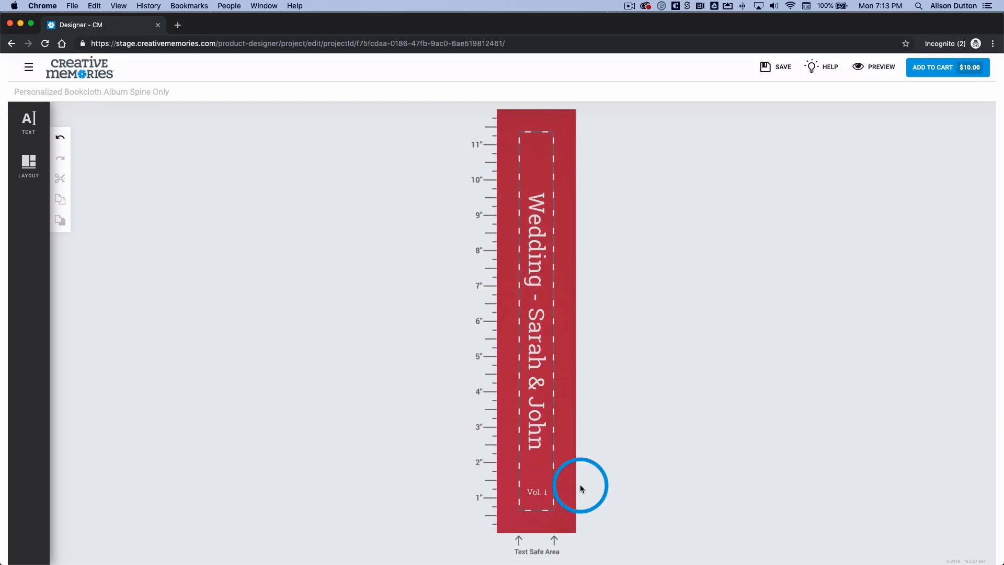
Preview the finished spine design and return to editing
{"action": "left_click", "coordinate": [873, 68]}
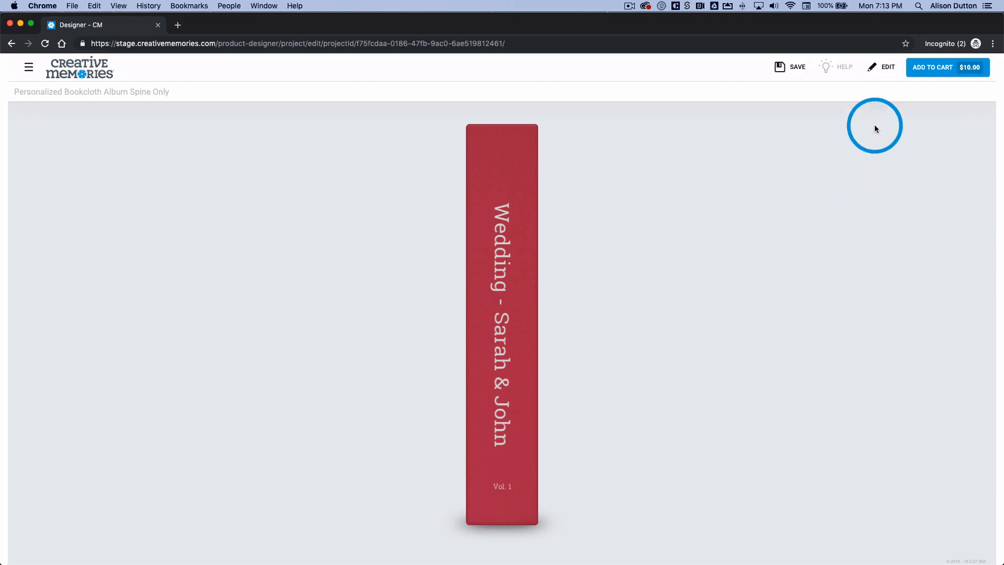
{"action": "left_click", "coordinate": [880, 70]}
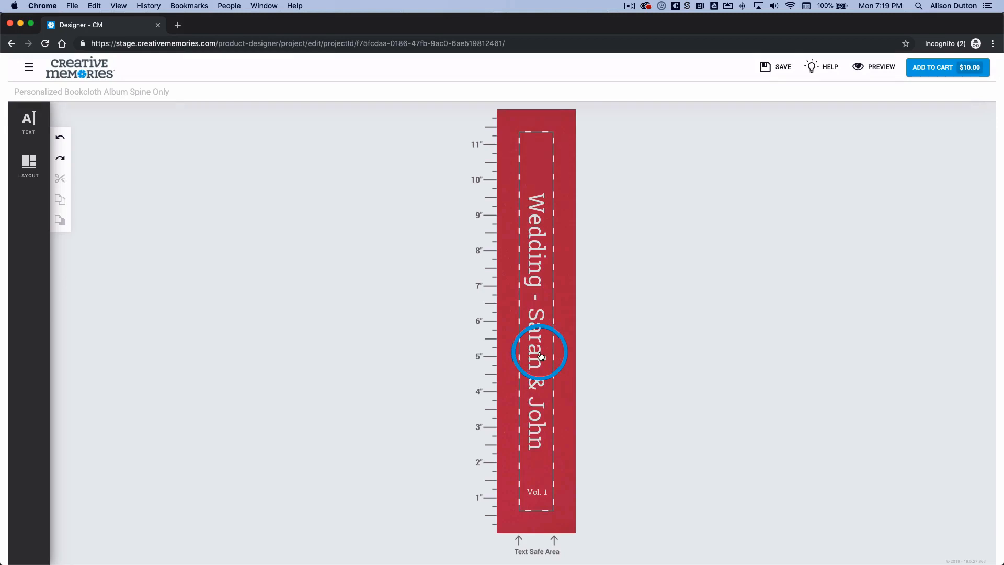
Open the spine title's text formatting options, try left alignment and set the title back to centred
{"action": "left_click", "coordinate": [541, 356]}
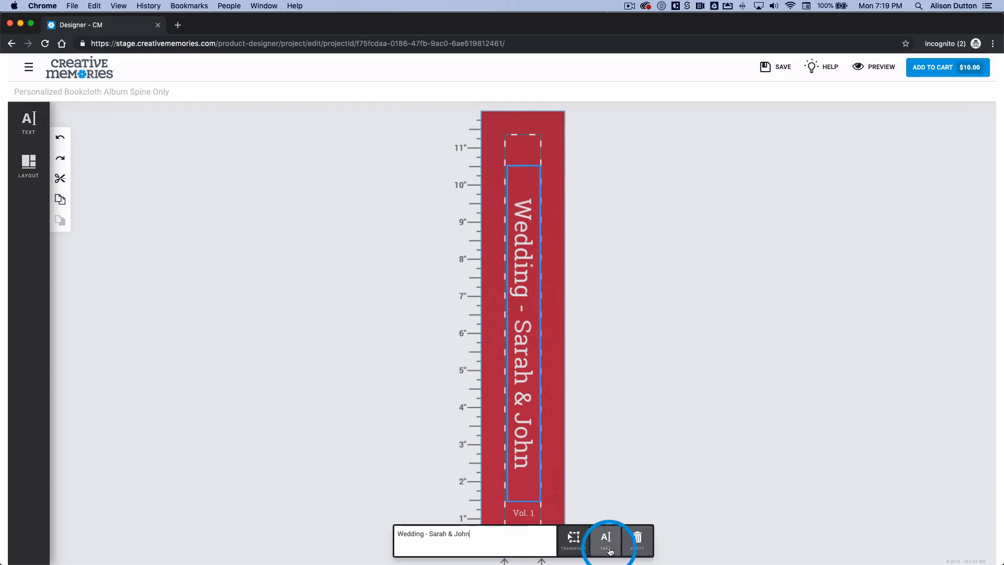
{"action": "left_click", "coordinate": [455, 540]}
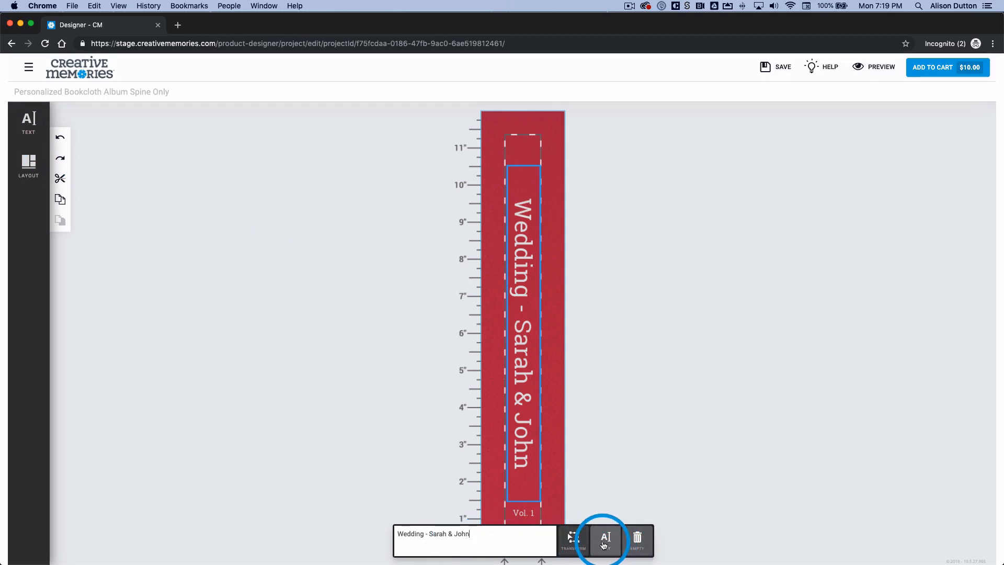
{"action": "left_click", "coordinate": [605, 539]}
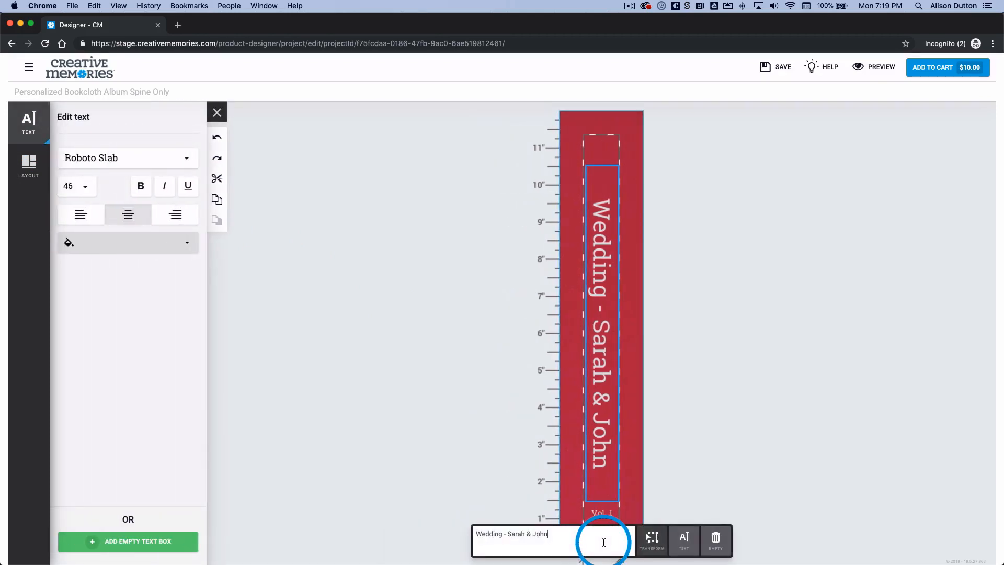
{"action": "left_click", "coordinate": [90, 221]}
{"action": "left_click", "coordinate": [133, 220]}
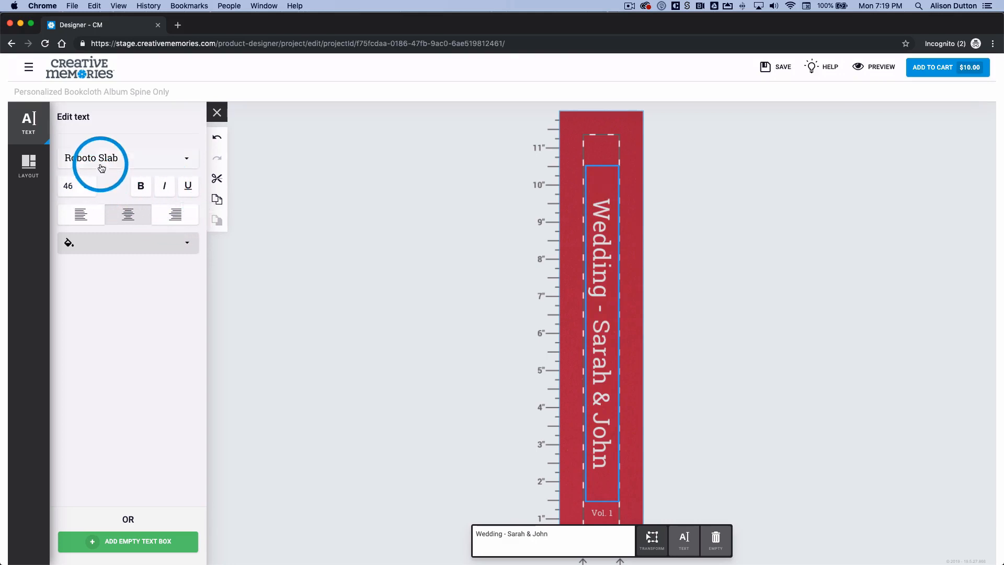
Look at the title's colour choices, then set its font to Great Vibes and its size to 38
{"action": "left_click", "coordinate": [183, 246]}
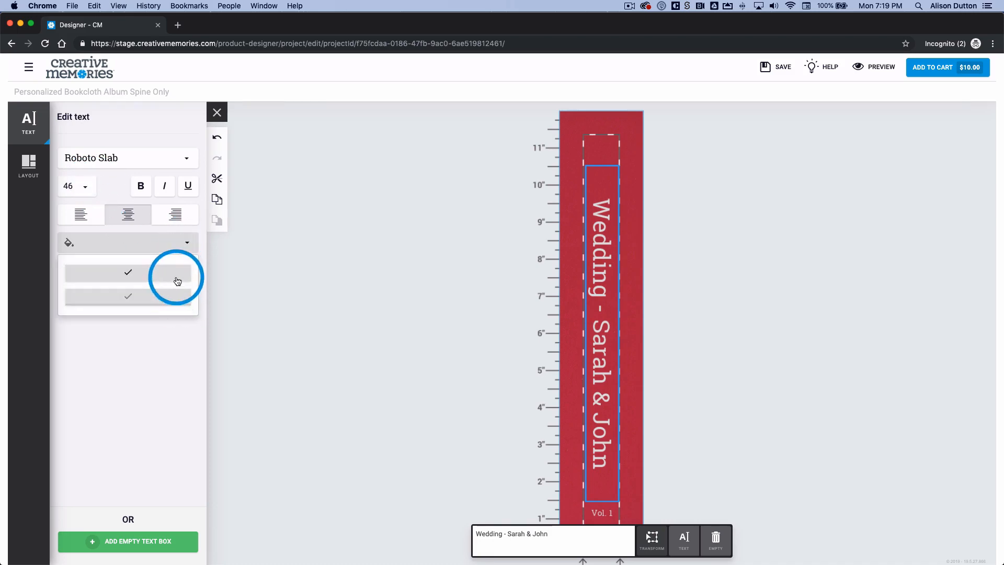
{"action": "left_click", "coordinate": [171, 245]}
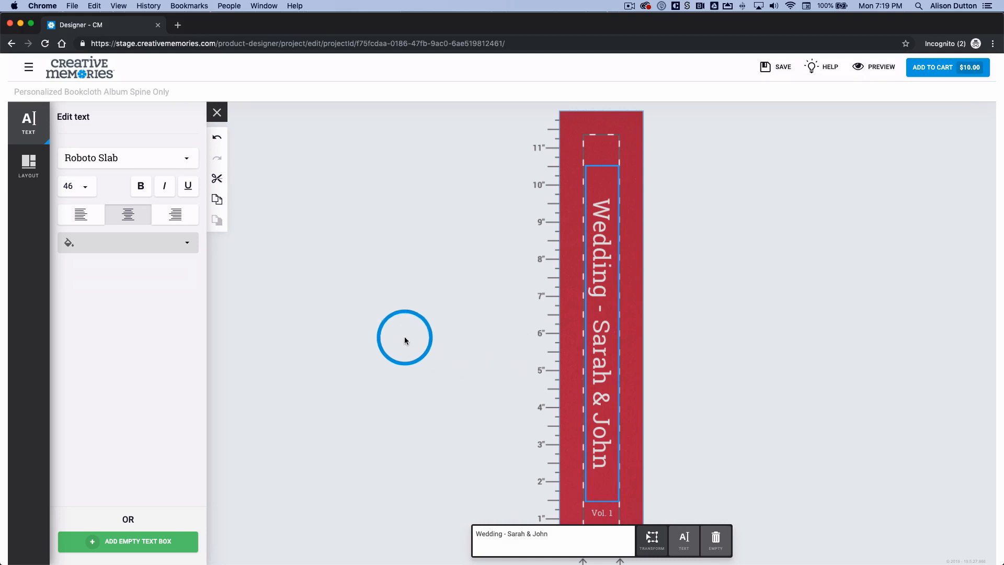
{"action": "left_click", "coordinate": [193, 168]}
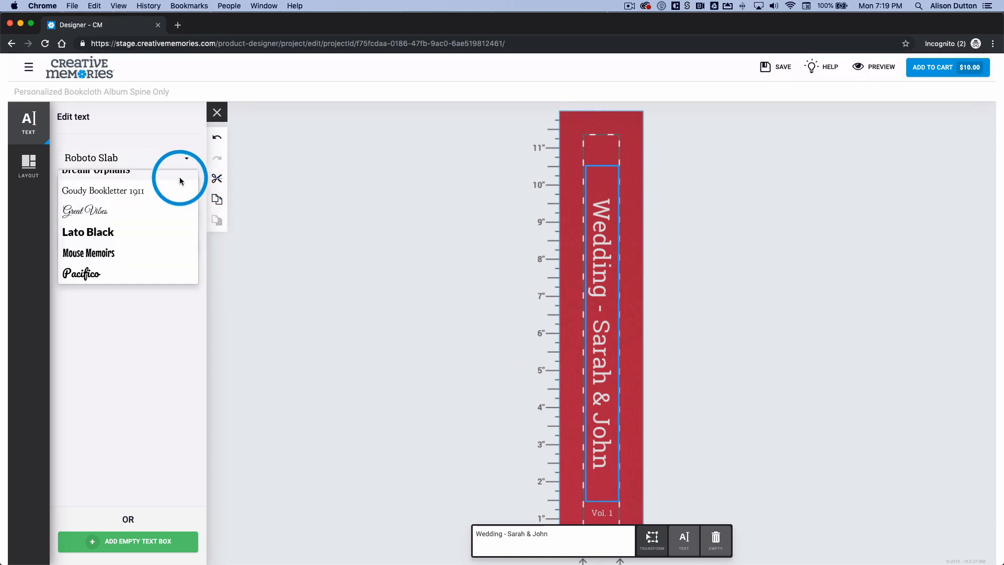
{"action": "left_click", "coordinate": [164, 212]}
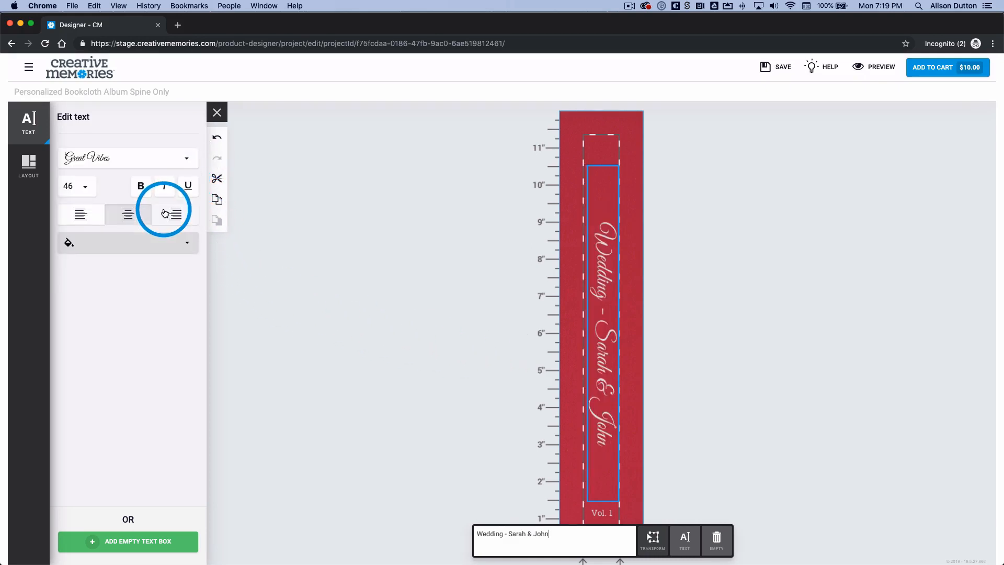
{"action": "left_click", "coordinate": [86, 186]}
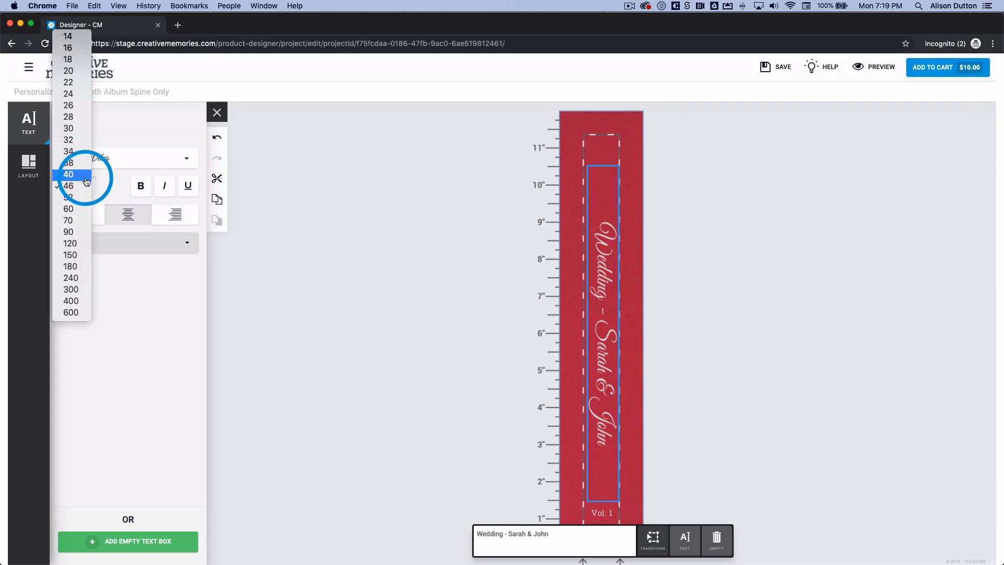
{"action": "left_click", "coordinate": [68, 163]}
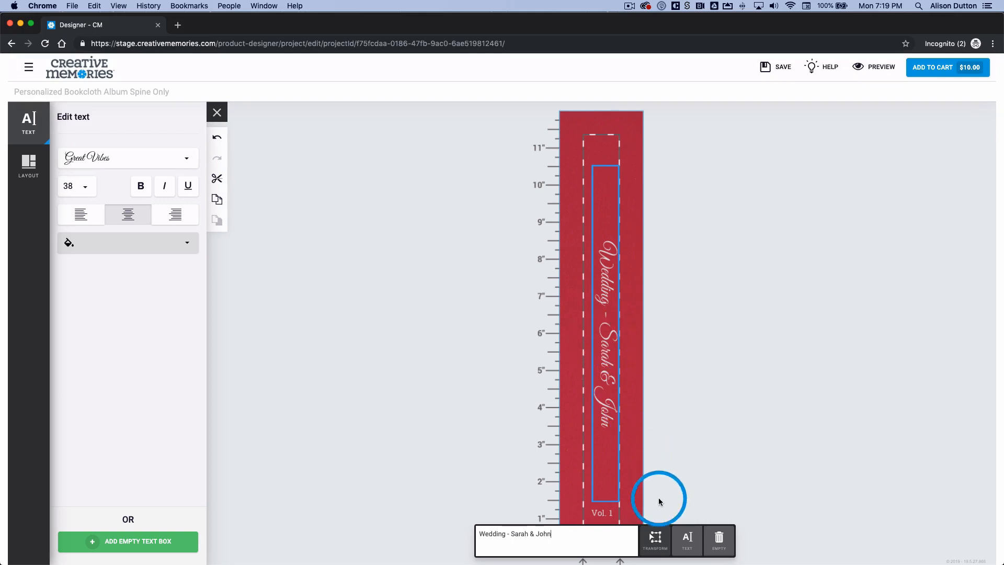
Free-transform the spine title and centre it both ways on the spine, within the text safe area
{"action": "left_click", "coordinate": [654, 542]}
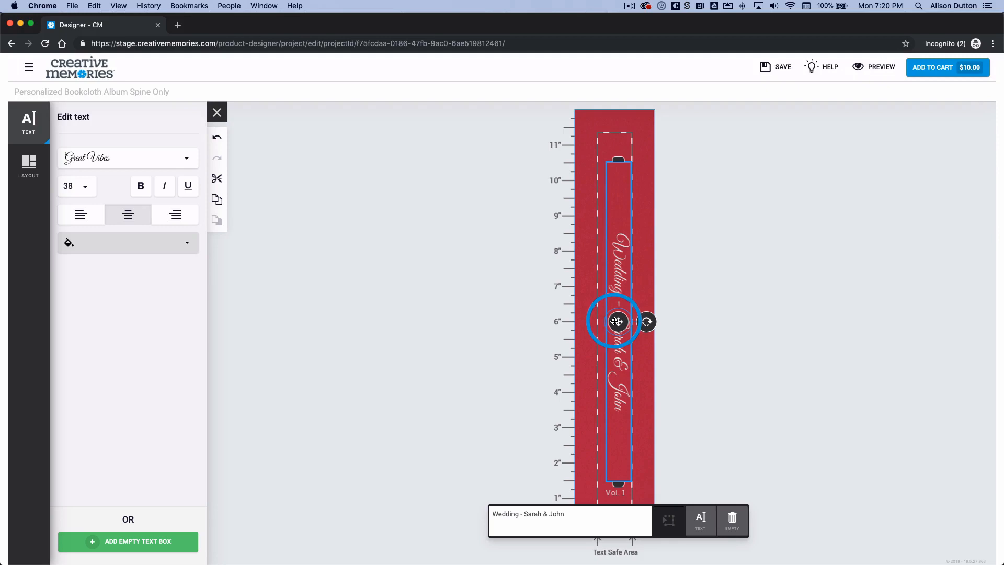
{"action": "left_click_drag", "start_coordinate": [616, 322], "coordinate": [611, 321]}
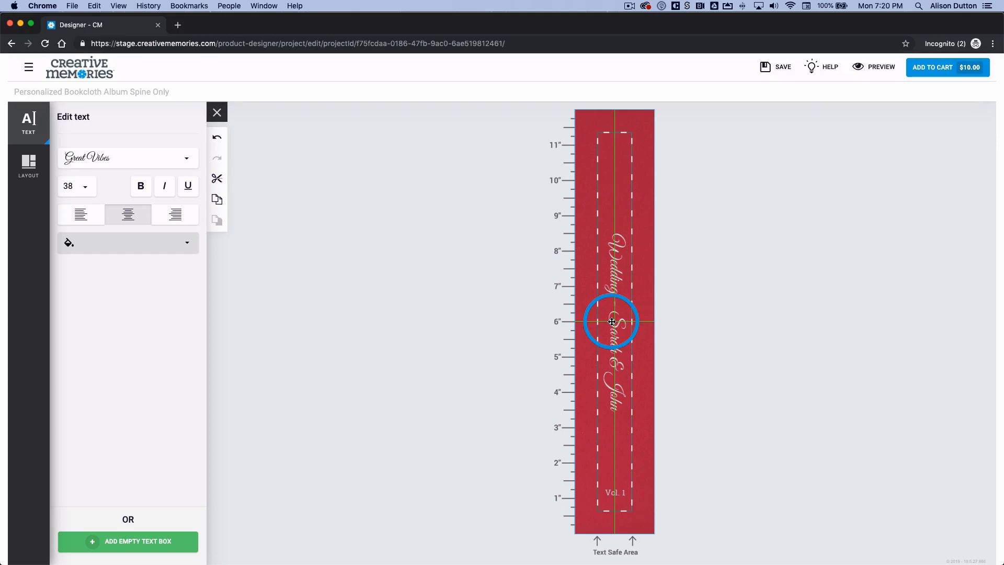
{"action": "left_click_drag", "start_coordinate": [612, 322], "coordinate": [614, 322]}
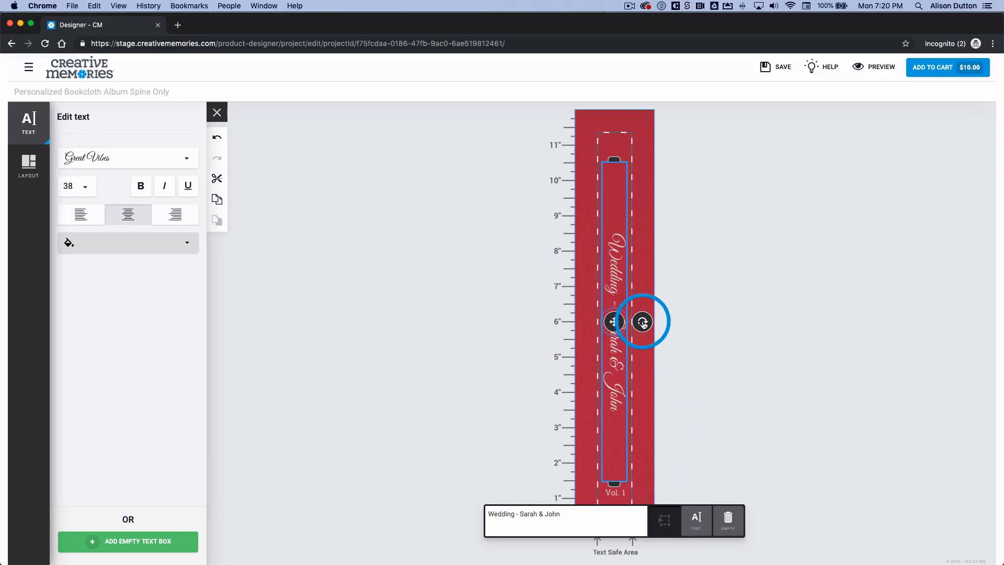
Try rotating the title to run horizontally across the spine, check it in the preview, and undo the rotation
{"action": "left_click_drag", "start_coordinate": [646, 327], "coordinate": [615, 284]}
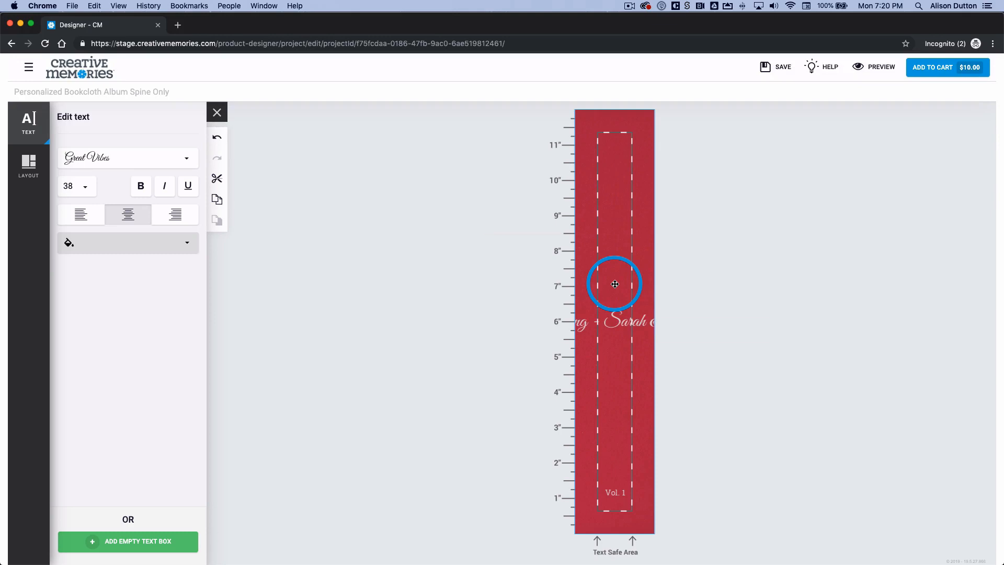
{"action": "left_click_drag", "start_coordinate": [614, 284], "coordinate": [614, 283]}
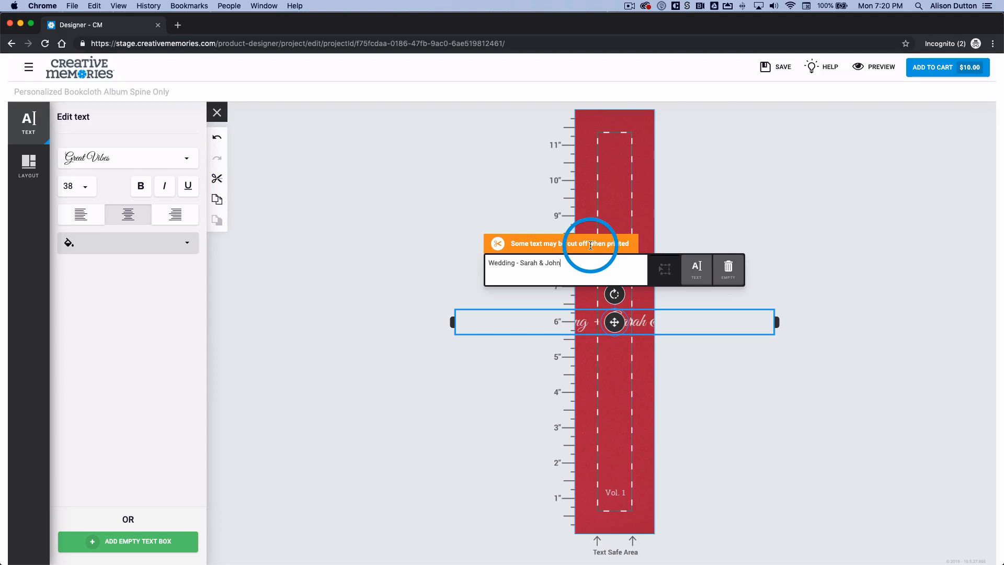
{"action": "left_click", "coordinate": [867, 68]}
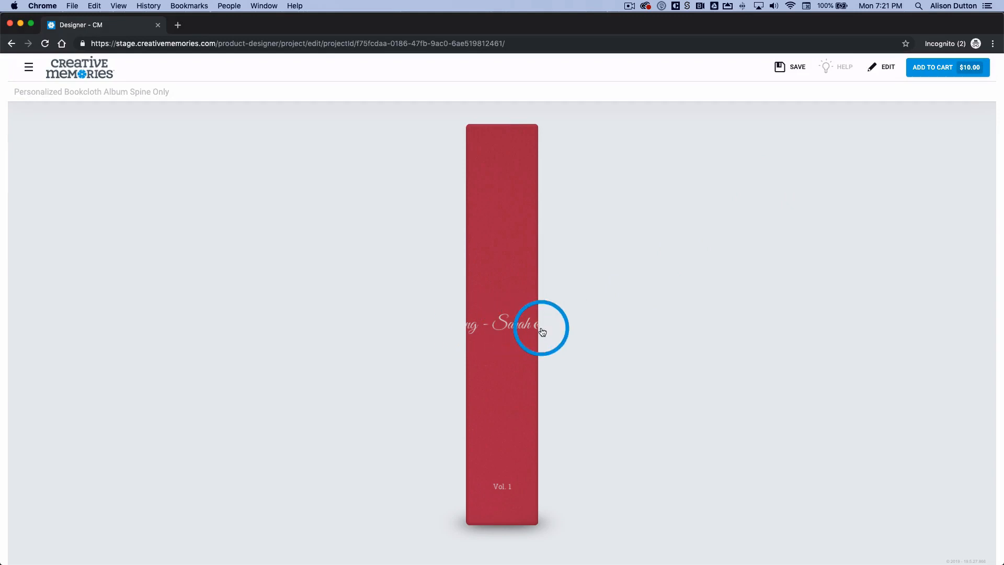
{"action": "left_click", "coordinate": [880, 77]}
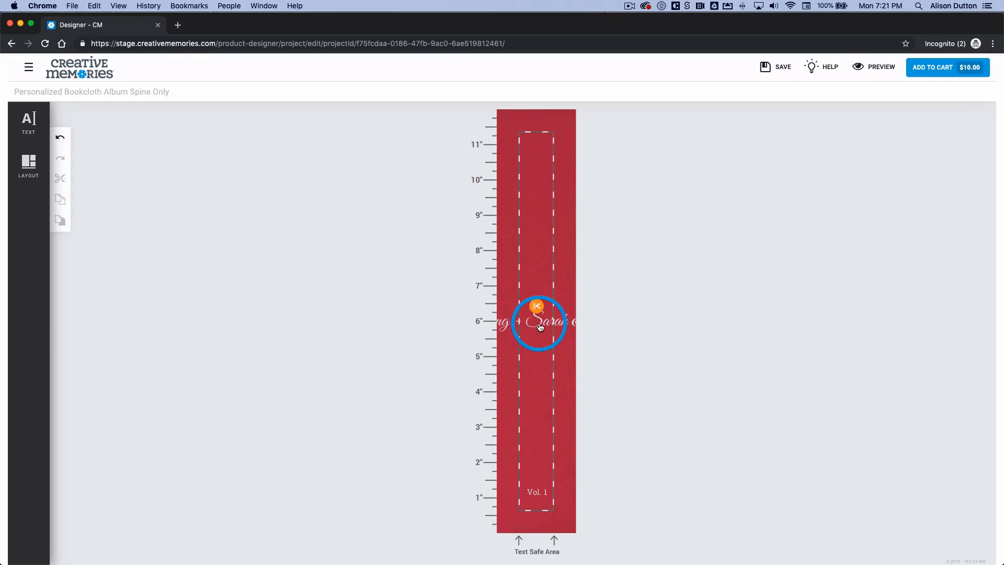
{"action": "left_click", "coordinate": [540, 327]}
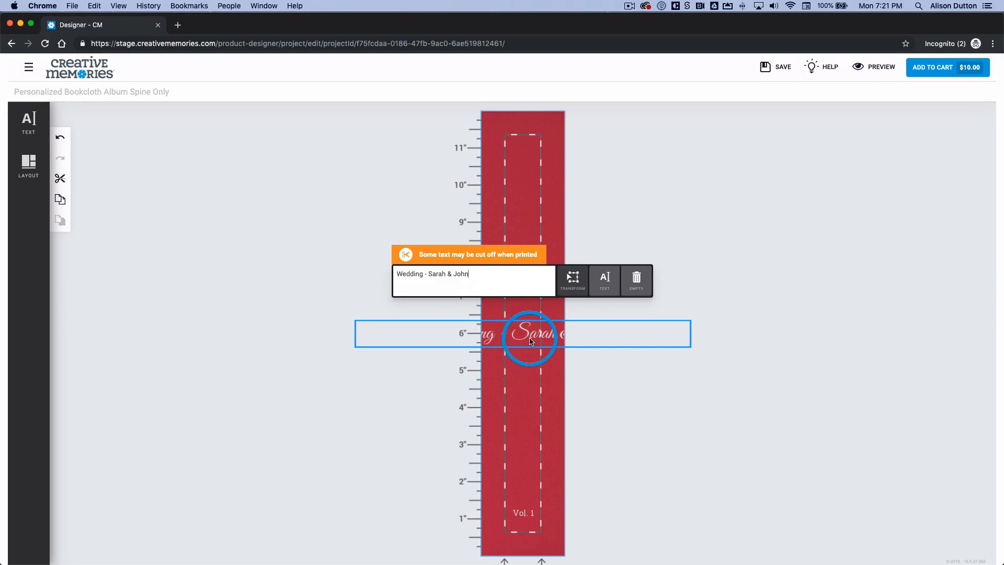
{"action": "left_click", "coordinate": [61, 140]}
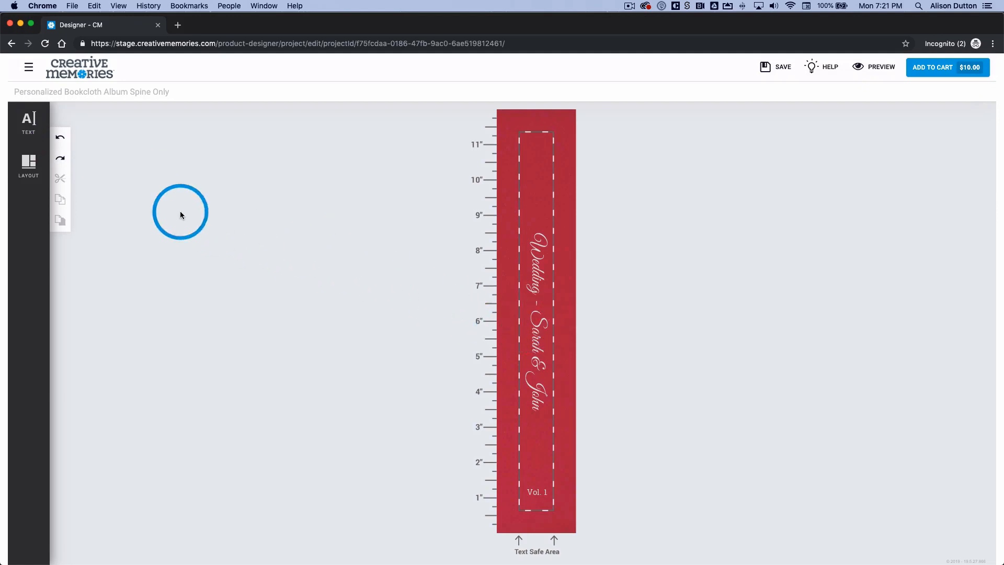
Paste a duplicate of the title text box onto the spine and cut the duplicate away
{"action": "left_click", "coordinate": [527, 328]}
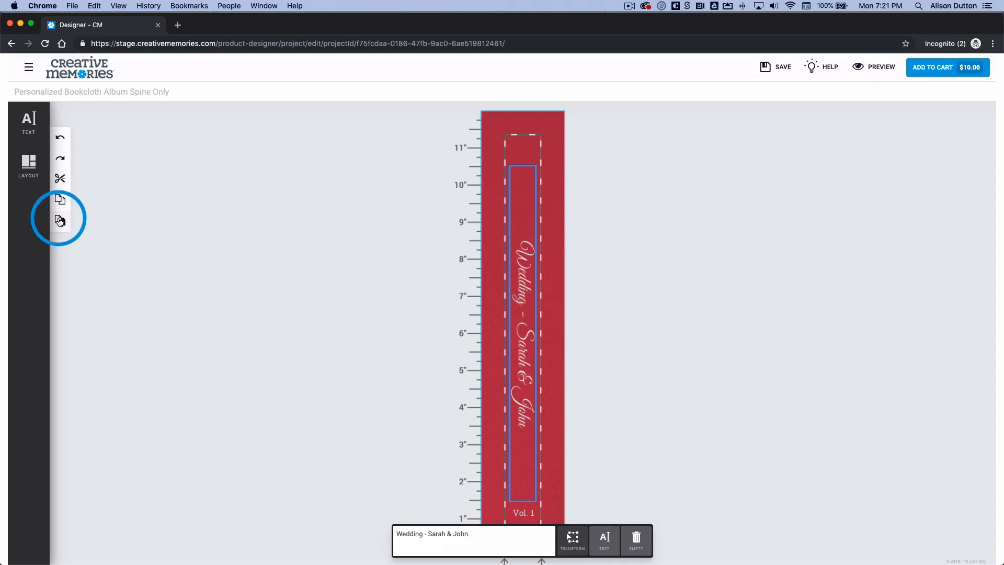
{"action": "left_click", "coordinate": [60, 221]}
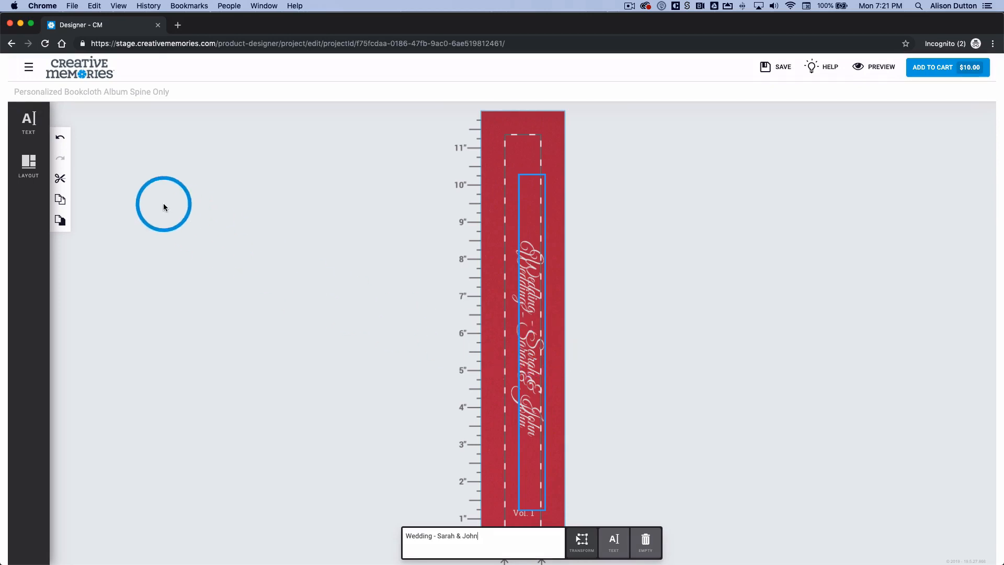
{"action": "left_click", "coordinate": [59, 178]}
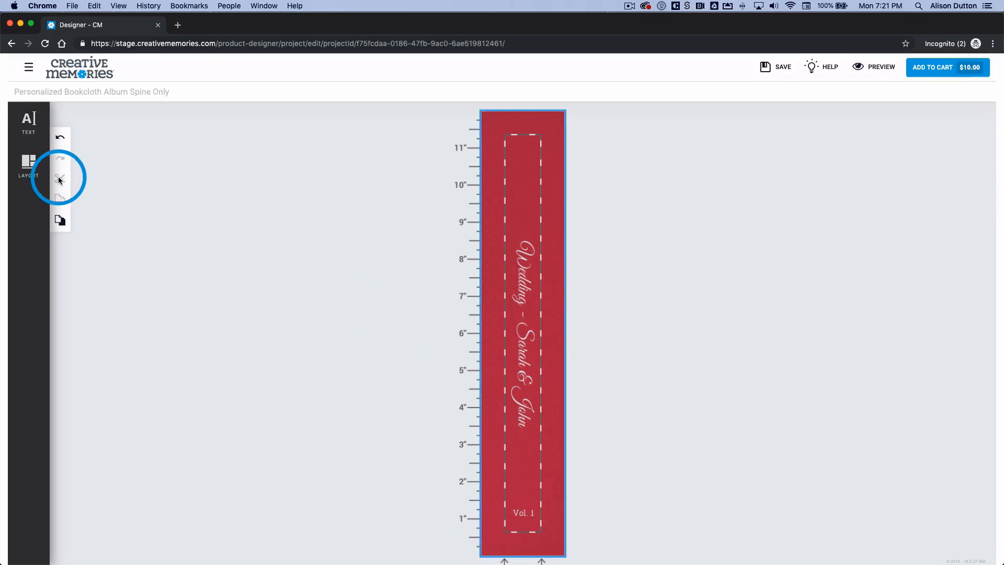
Empty and delete the title text box, then undo both changes
{"action": "left_click", "coordinate": [522, 341]}
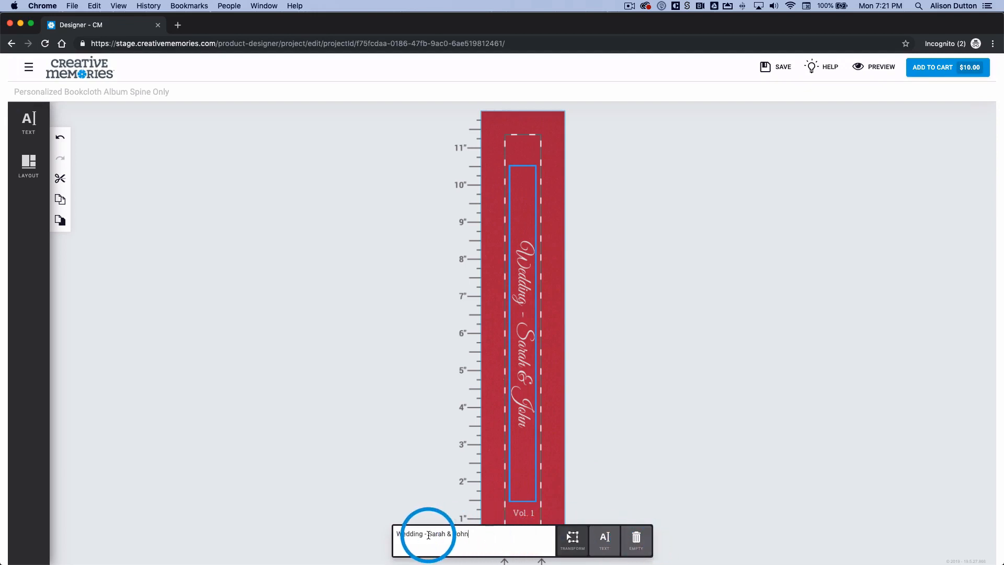
{"action": "left_click", "coordinate": [634, 541]}
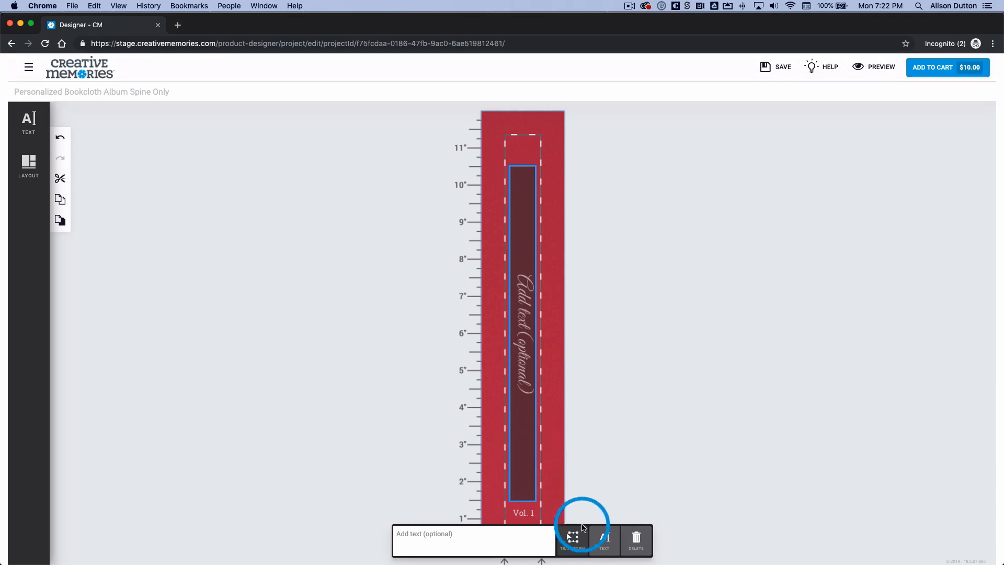
{"action": "left_click", "coordinate": [634, 544]}
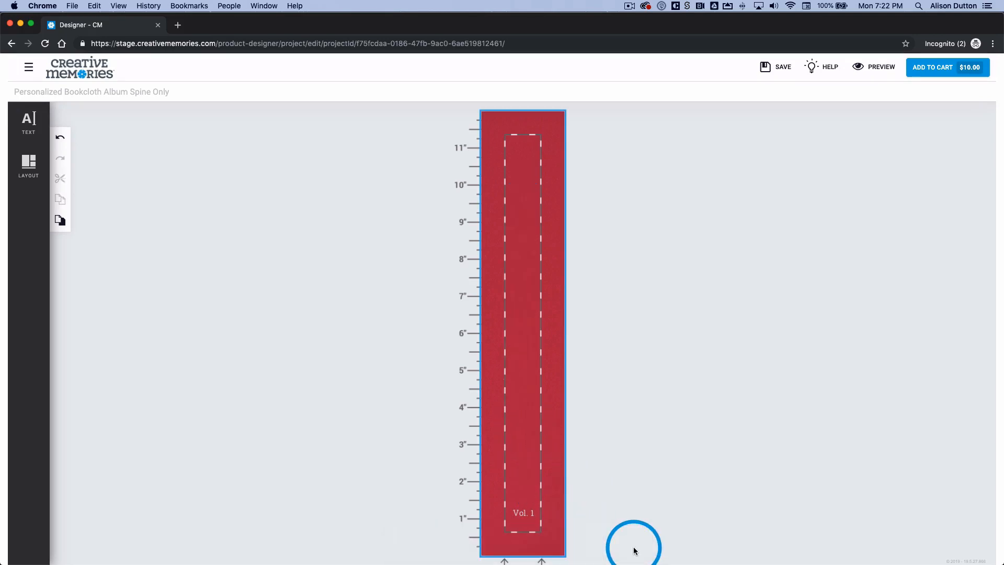
{"action": "left_click", "coordinate": [60, 141]}
{"action": "left_click", "coordinate": [60, 141]}
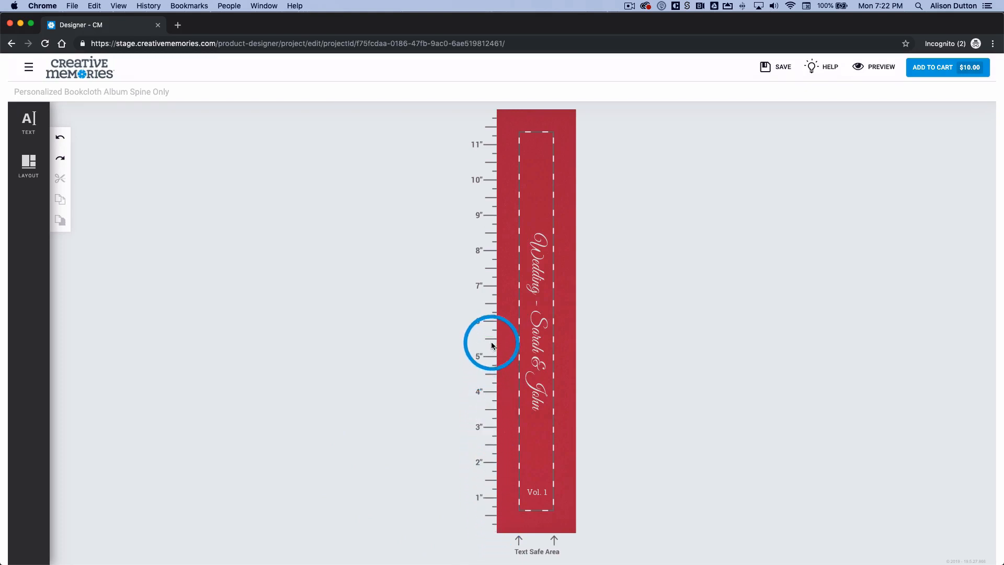
Move the title up along the spine's vertical centre line to about the 7.5-inch mark
{"action": "left_click", "coordinate": [539, 281]}
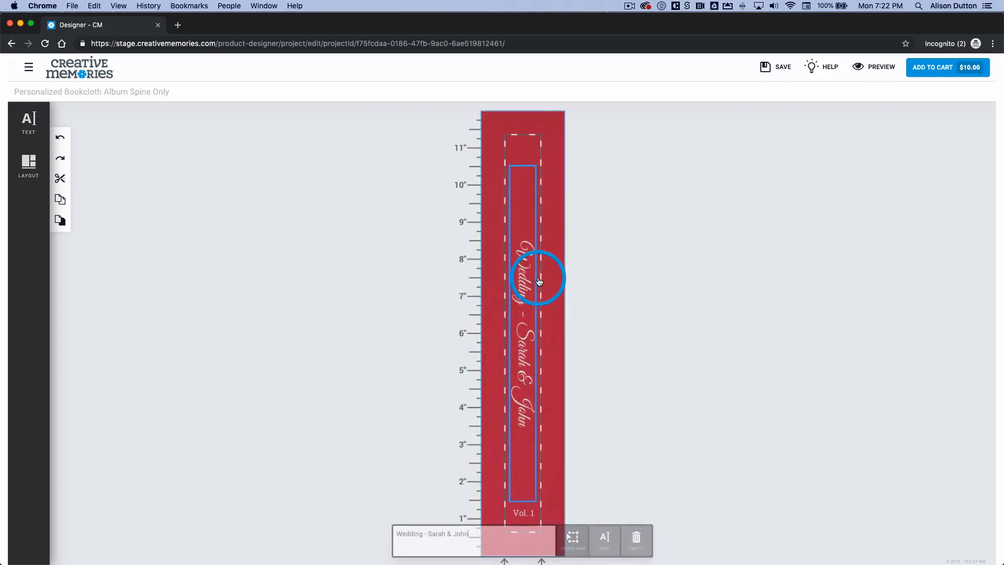
{"action": "left_click", "coordinate": [574, 541]}
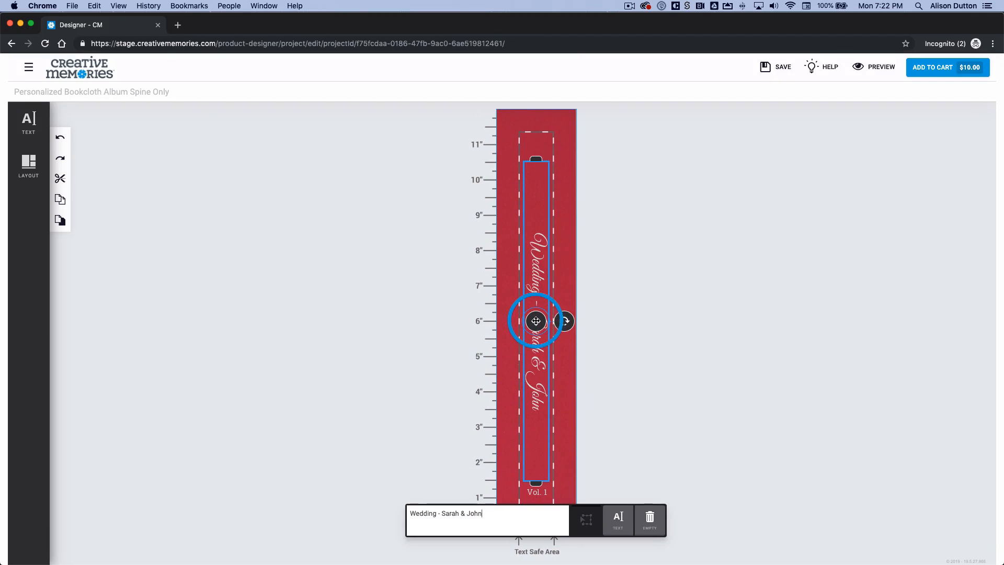
{"action": "left_click_drag", "start_coordinate": [535, 321], "coordinate": [535, 268]}
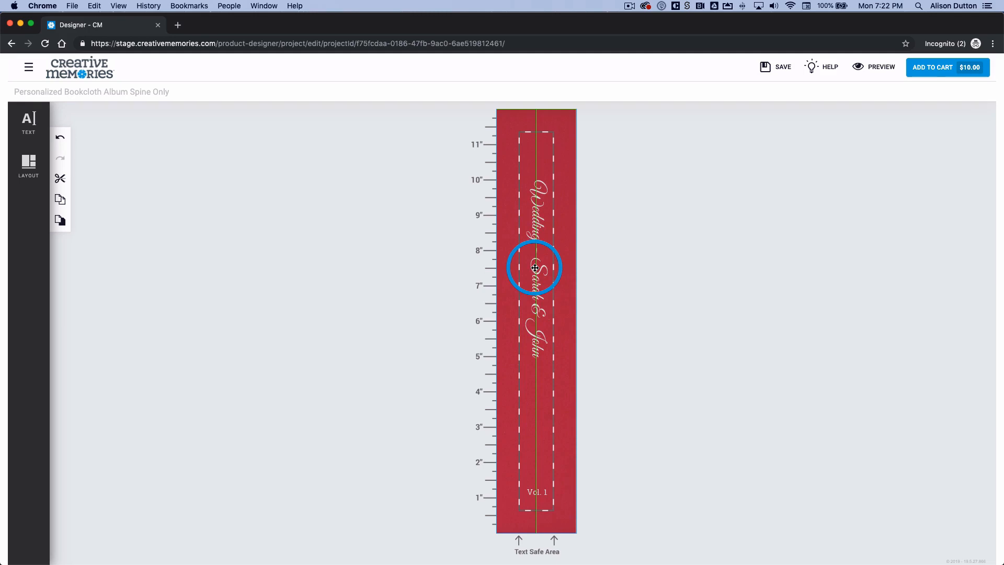
{"action": "left_click_drag", "start_coordinate": [535, 268], "coordinate": [536, 268]}
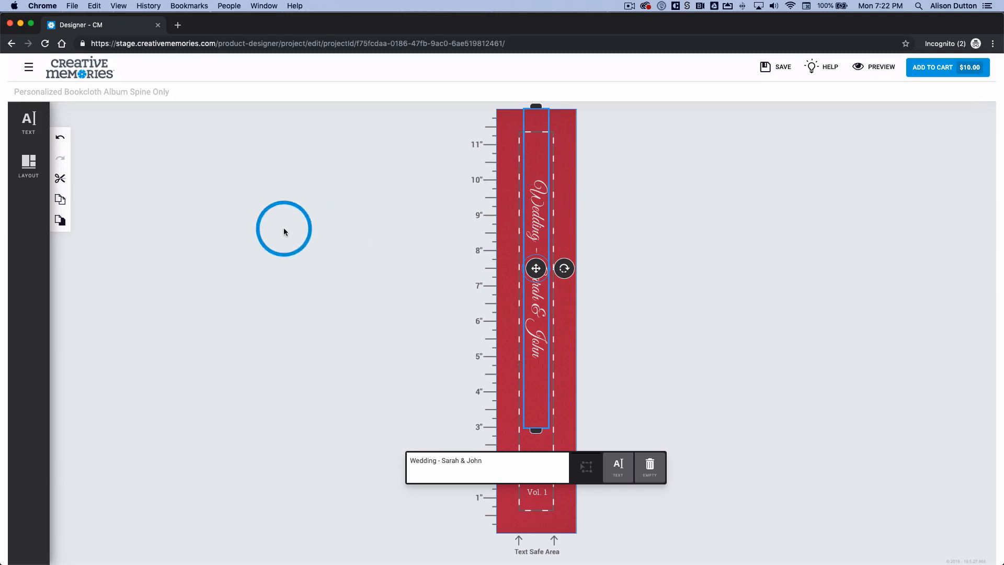
Move the title back down to the spine's centre at the 6-inch mark and dismiss the text options
{"action": "left_click", "coordinate": [37, 135]}
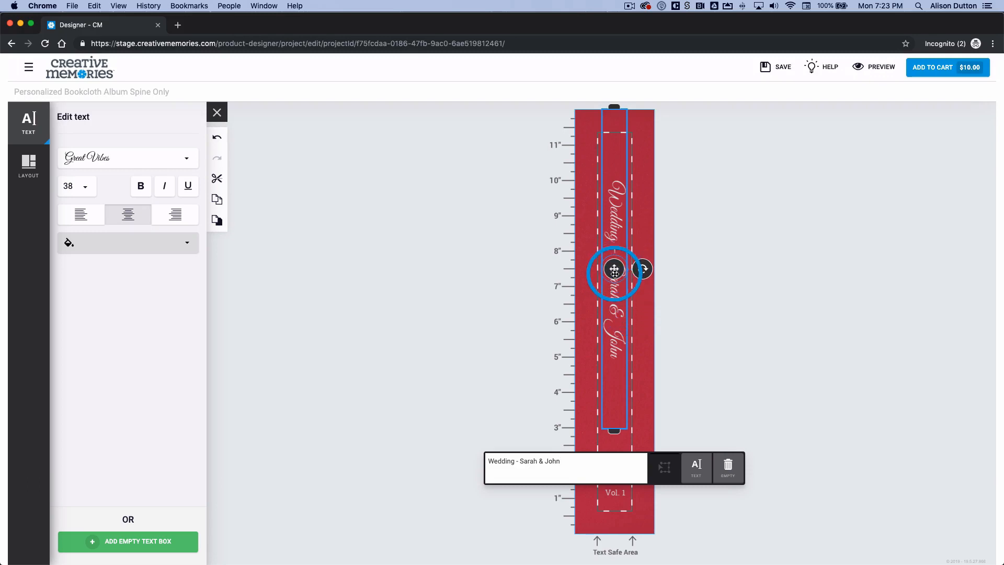
{"action": "left_click_drag", "start_coordinate": [614, 269], "coordinate": [615, 322]}
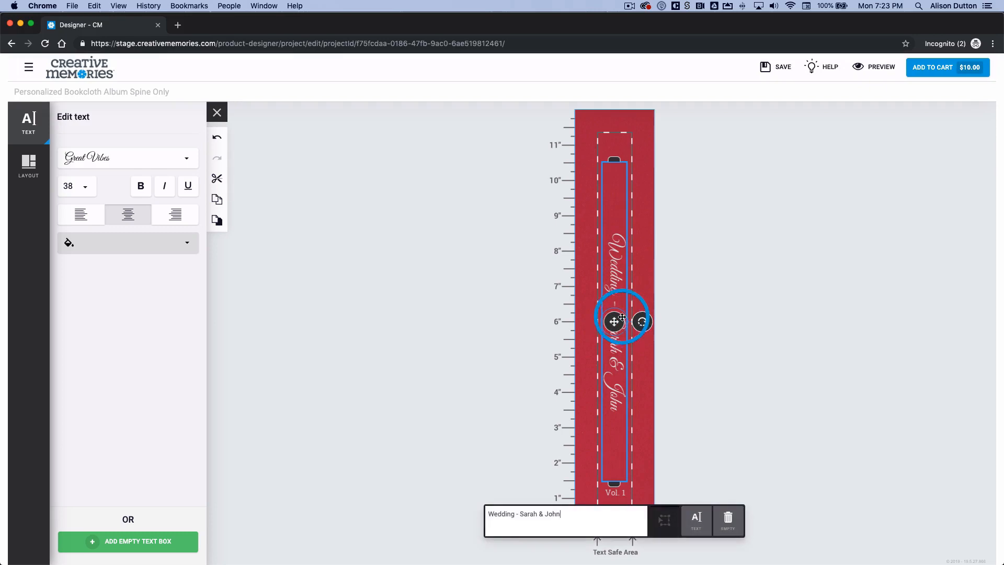
{"action": "left_click", "coordinate": [217, 113]}
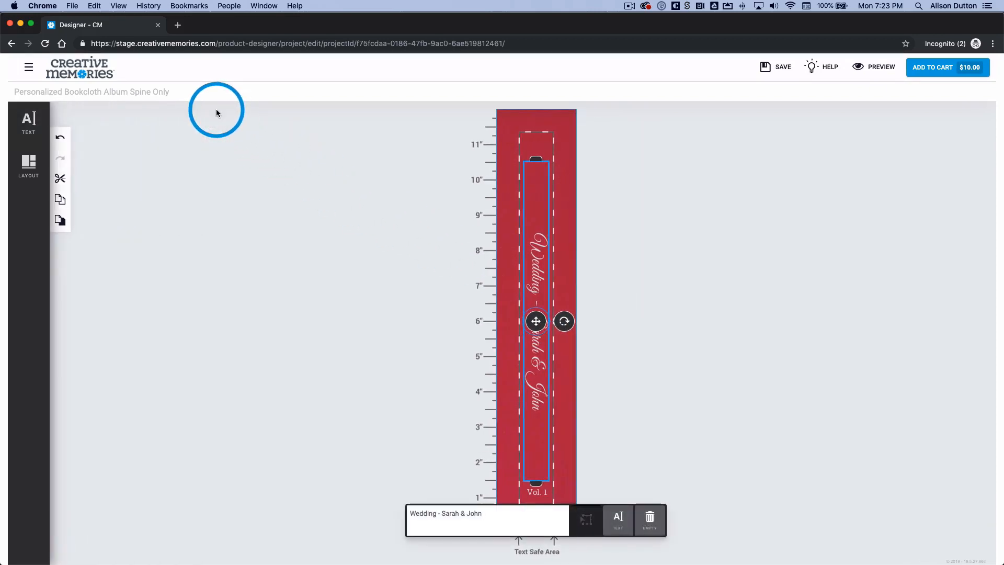
Try each of the six spine layouts, finishing with the one that sets vertical text at the lower end of the spine
{"action": "left_click", "coordinate": [28, 165]}
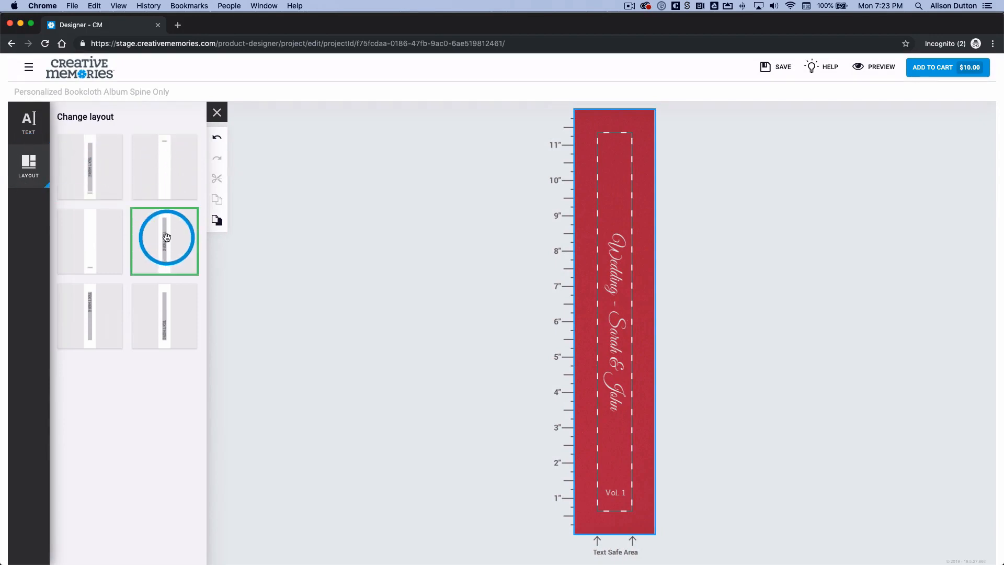
{"action": "left_click", "coordinate": [92, 320]}
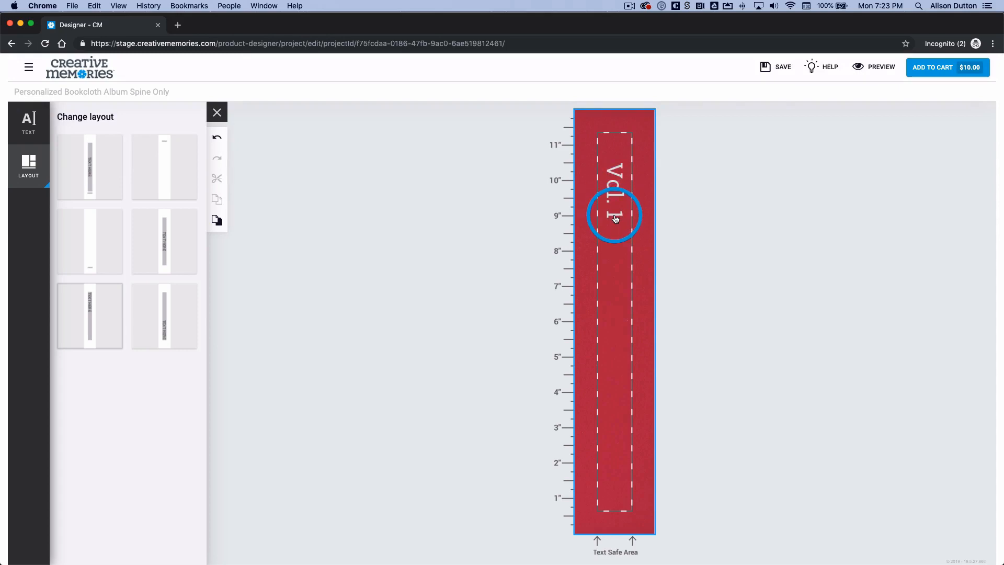
{"action": "left_click", "coordinate": [99, 175]}
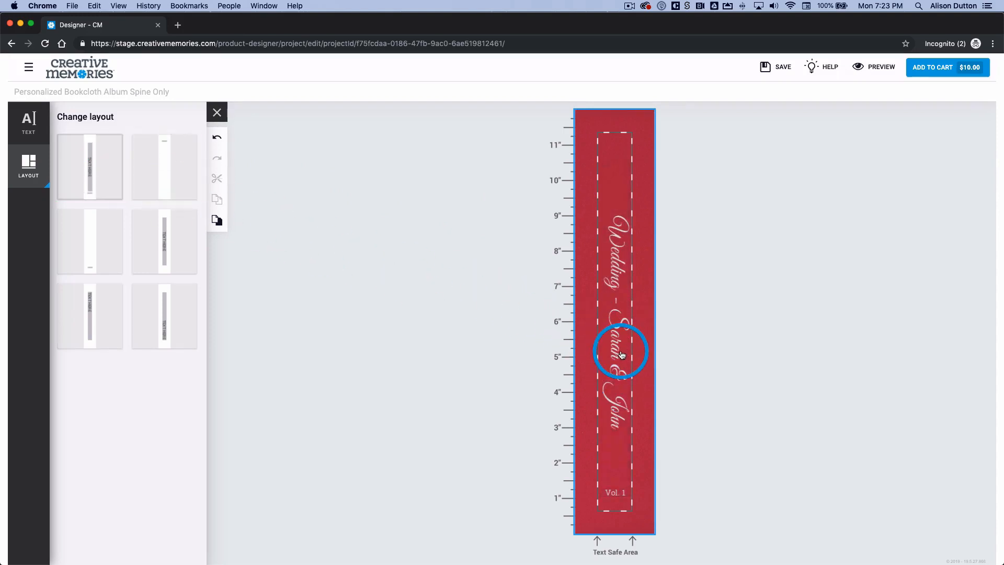
{"action": "left_click", "coordinate": [171, 263]}
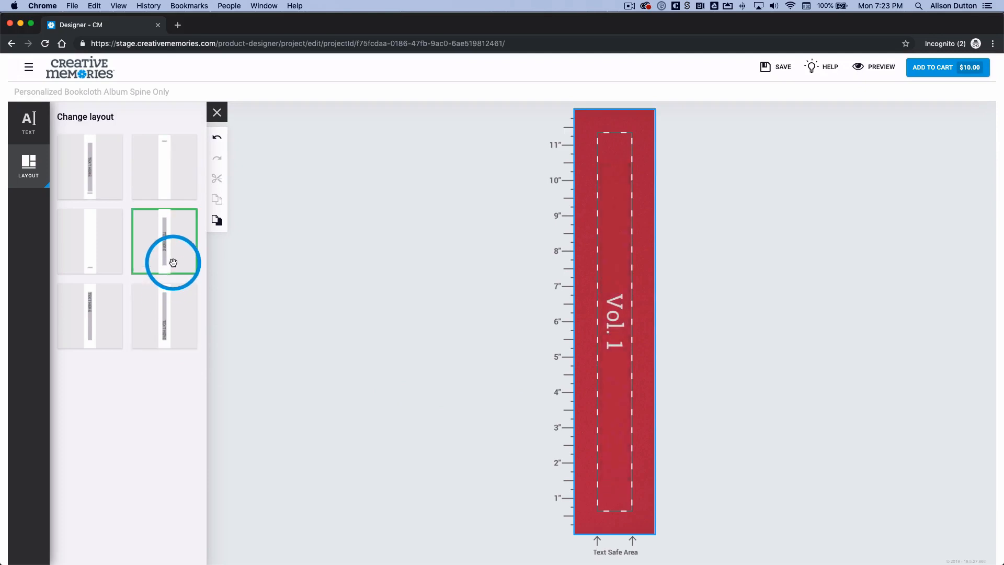
{"action": "left_click", "coordinate": [171, 182]}
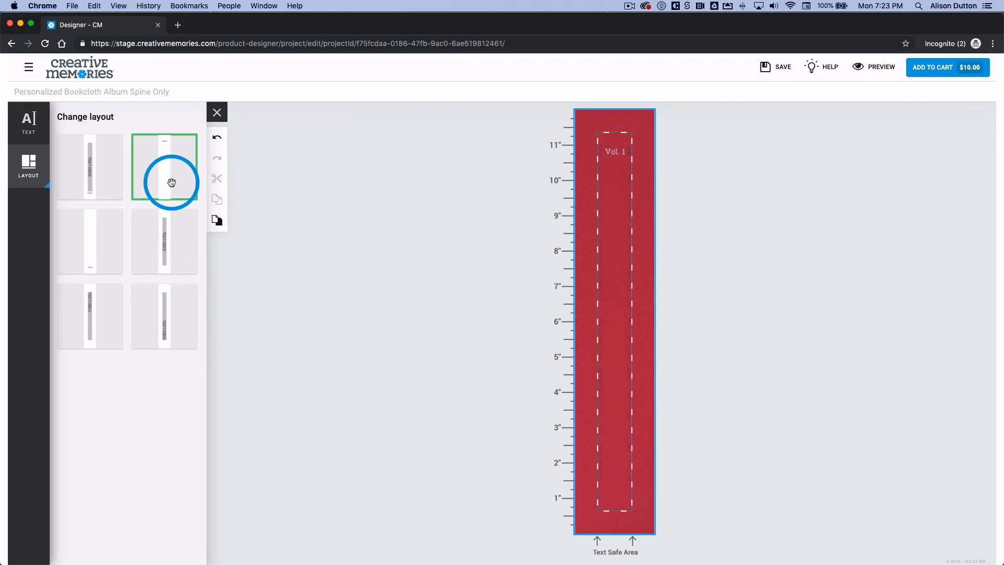
{"action": "left_click", "coordinate": [94, 234]}
{"action": "left_click", "coordinate": [174, 325]}
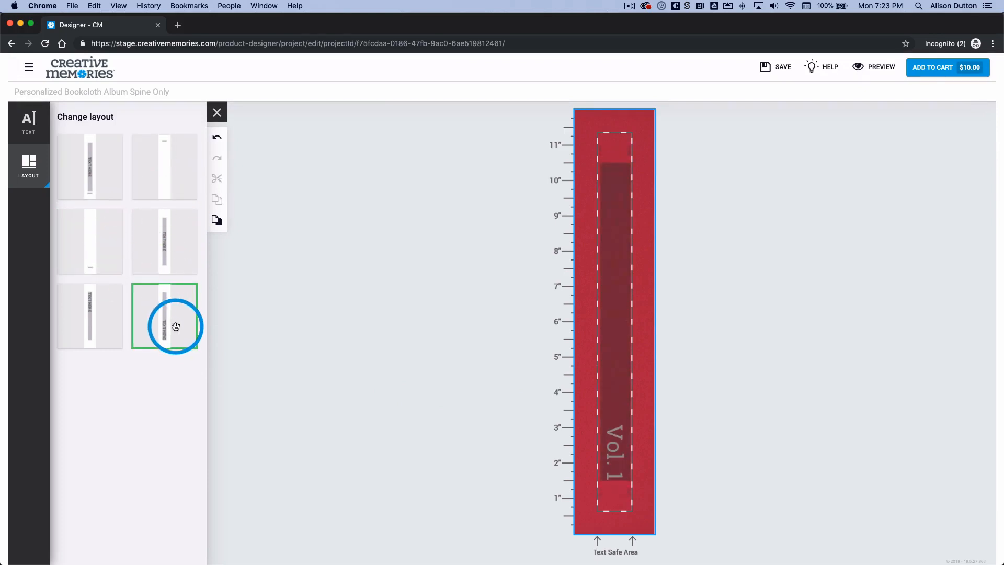
Apply the layout with a centred vertical title and small horizontal text near the base, then empty and delete the title text box
{"action": "left_click", "coordinate": [105, 325]}
{"action": "left_click", "coordinate": [102, 184]}
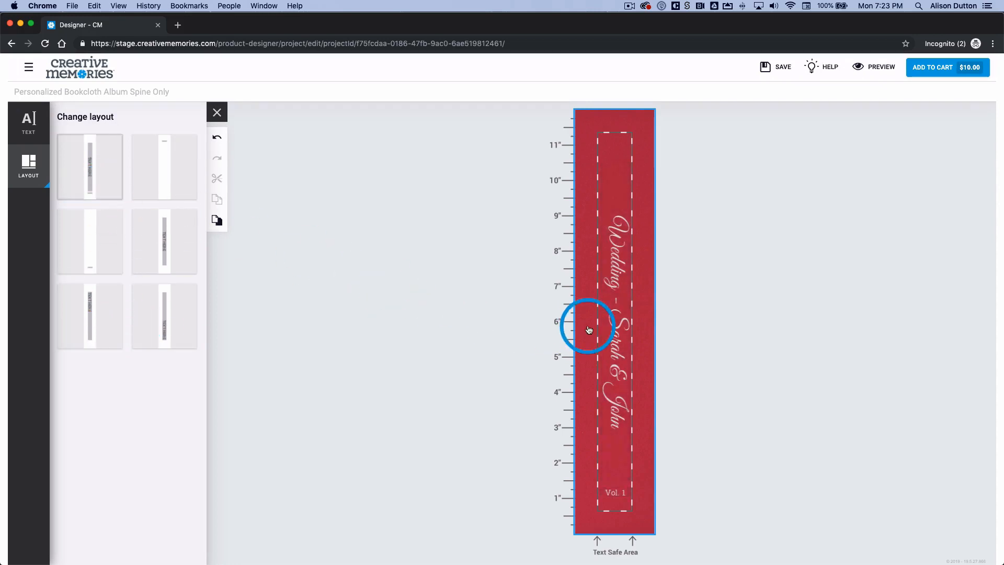
{"action": "left_click", "coordinate": [611, 320]}
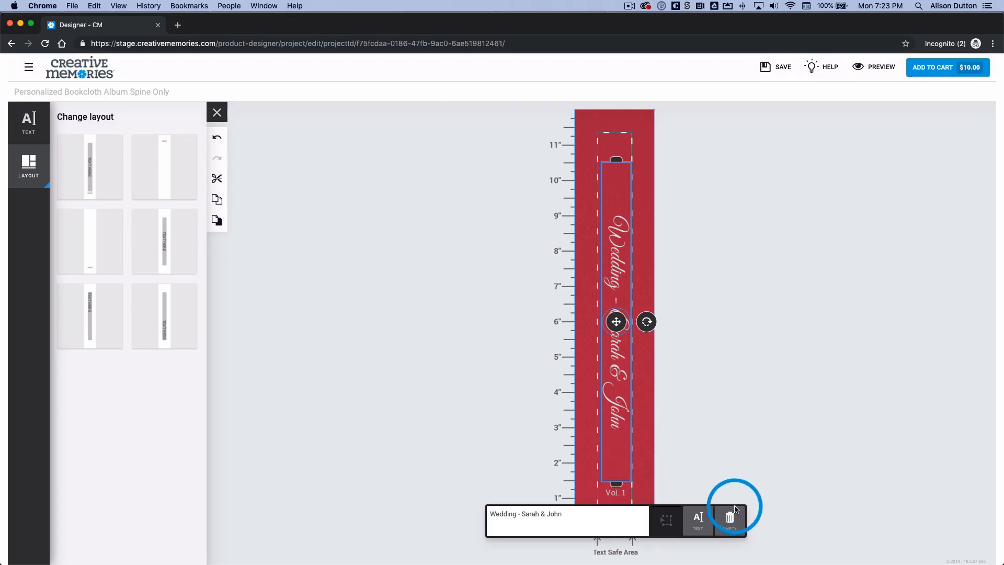
{"action": "left_click", "coordinate": [732, 517]}
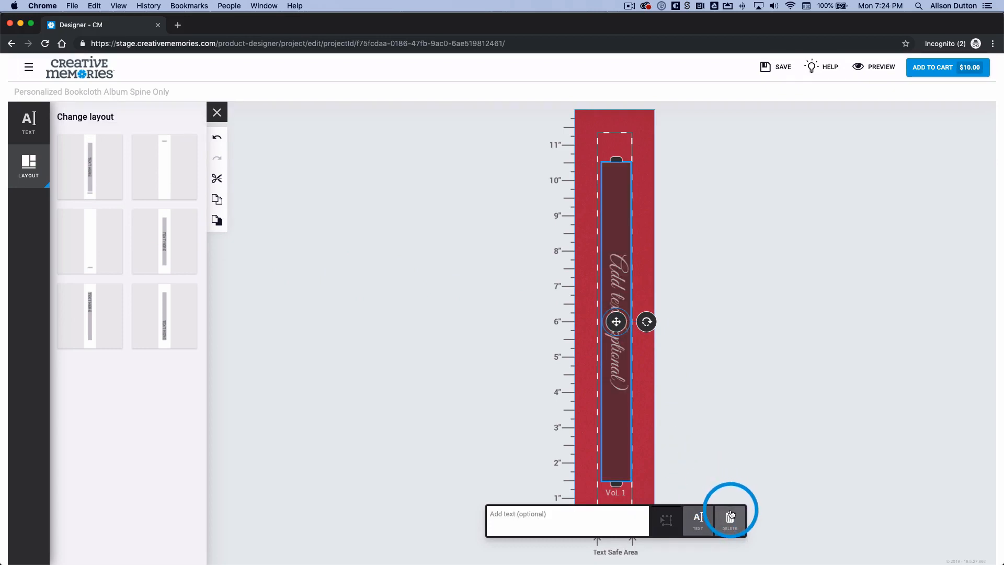
{"action": "left_click", "coordinate": [731, 516]}
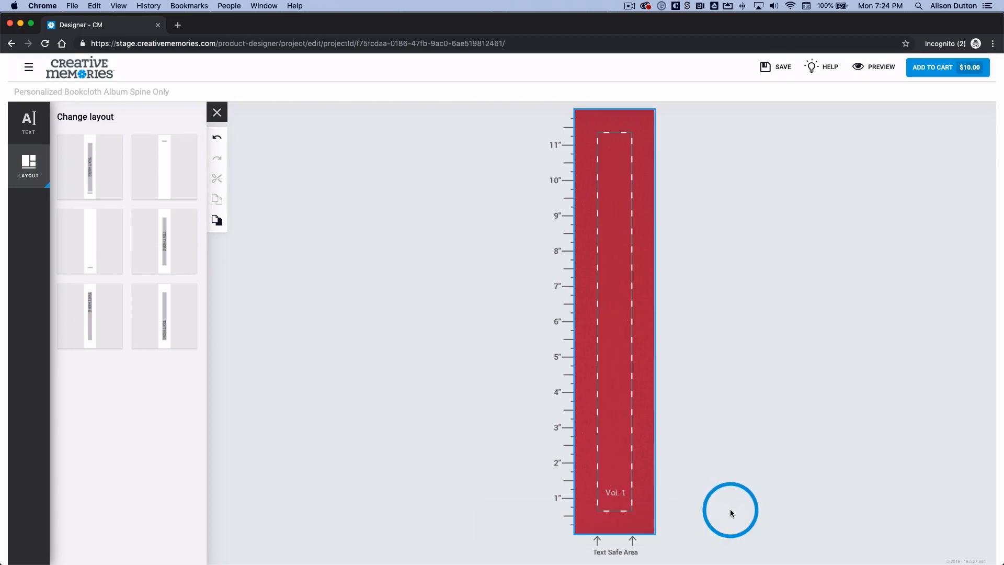
Add an empty text box and move it onto the spine's vertical centre line, slightly above the 6-inch mark
{"action": "left_click", "coordinate": [28, 129]}
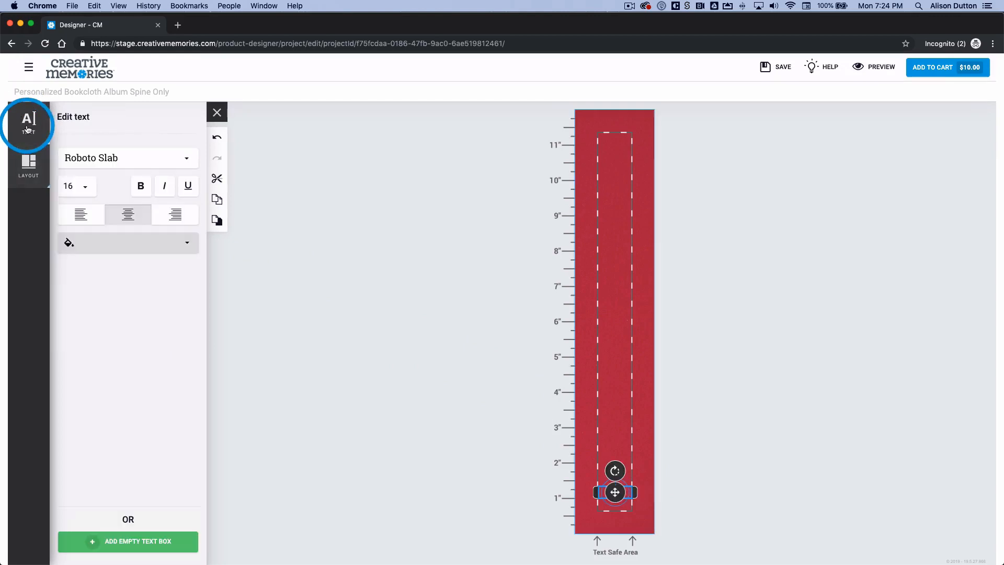
{"action": "left_click", "coordinate": [124, 547]}
{"action": "left_click", "coordinate": [597, 324]}
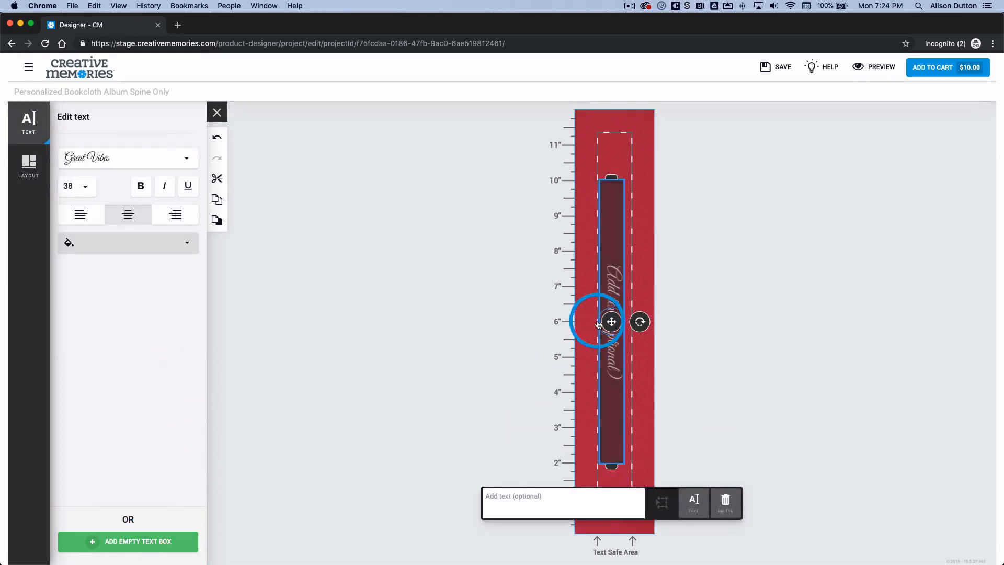
{"action": "left_click", "coordinate": [611, 321]}
{"action": "left_click_drag", "start_coordinate": [611, 321], "coordinate": [614, 311]}
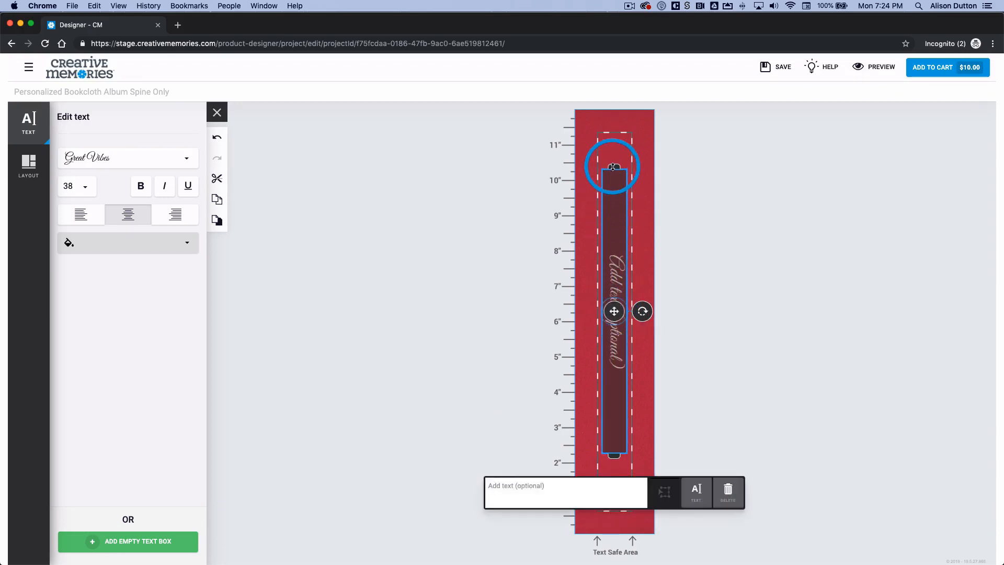
Shorten the new text box from both ends and reposition it along the spine's vertical centre line
{"action": "left_click_drag", "start_coordinate": [612, 168], "coordinate": [616, 234]}
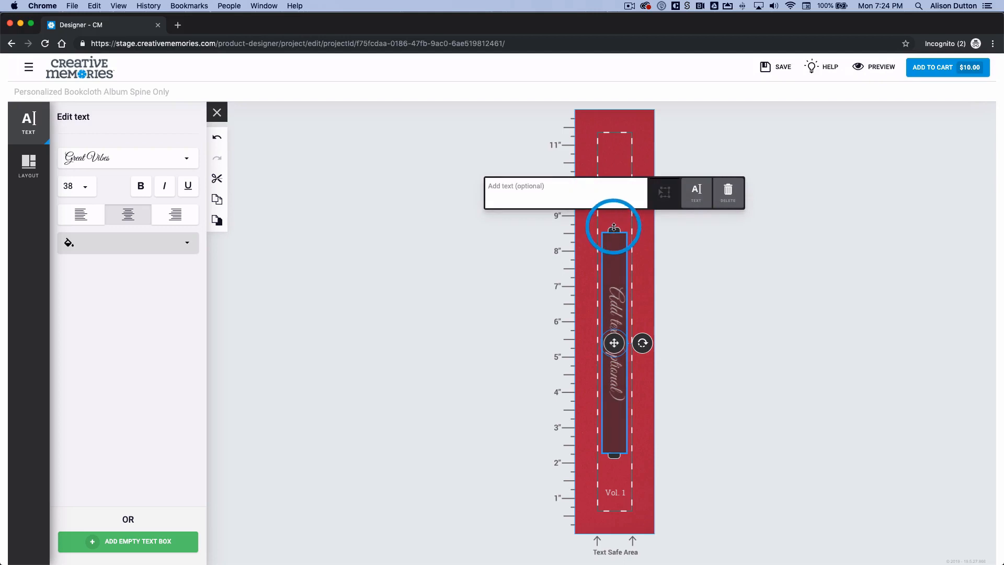
{"action": "left_click", "coordinate": [615, 460]}
{"action": "left_click_drag", "start_coordinate": [616, 461], "coordinate": [611, 390]}
{"action": "left_click_drag", "start_coordinate": [616, 307], "coordinate": [613, 322]}
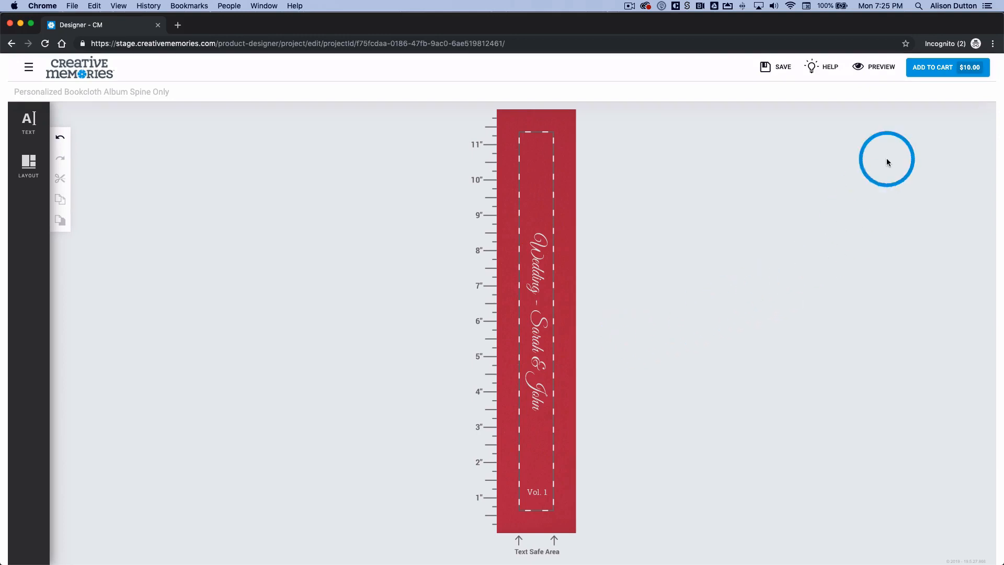
Preview the finished spine, then approve the design for printing to continue to the final order review
{"action": "left_click", "coordinate": [872, 72]}
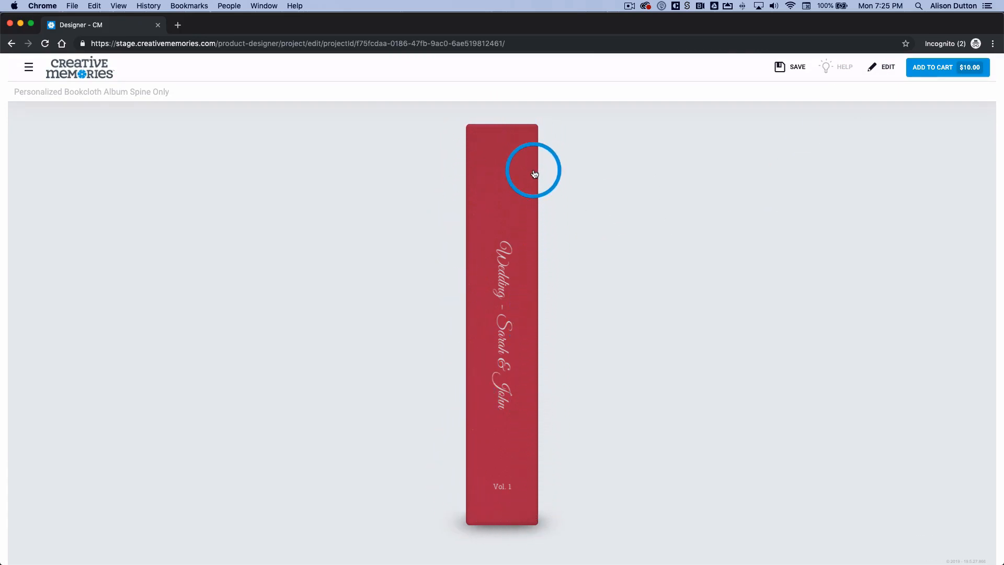
{"action": "left_click", "coordinate": [934, 73]}
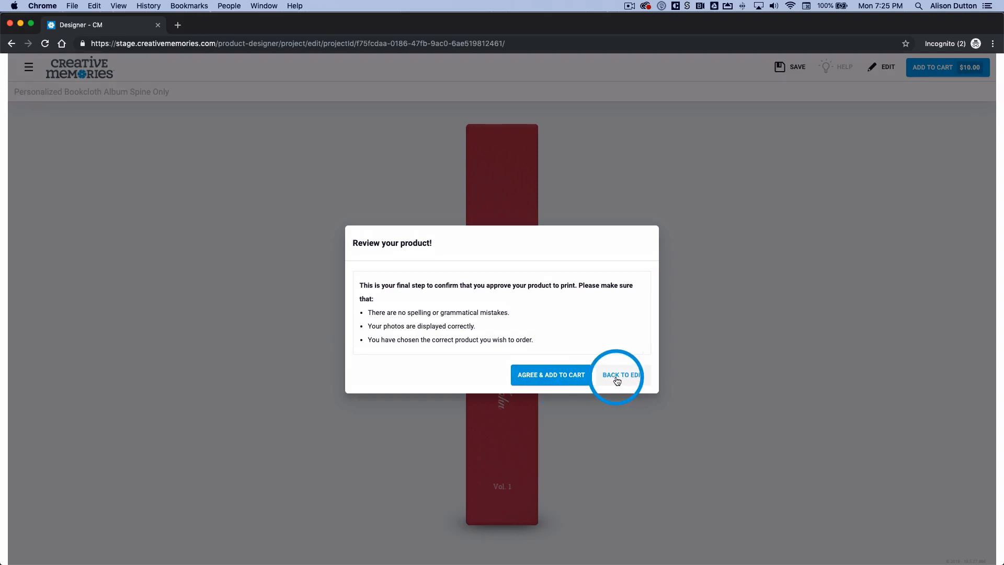
{"action": "left_click", "coordinate": [555, 380]}
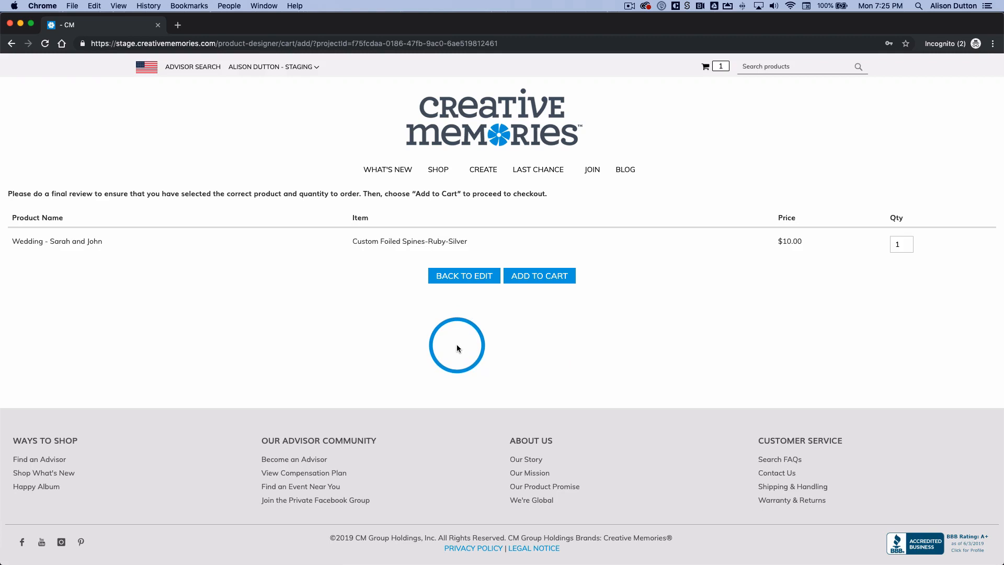
Check the product name, the Custom Foiled Spines-Ruby-Silver item and its quantity, then add the spine to the cart
{"action": "left_click_drag", "start_coordinate": [102, 241], "coordinate": [13, 243]}
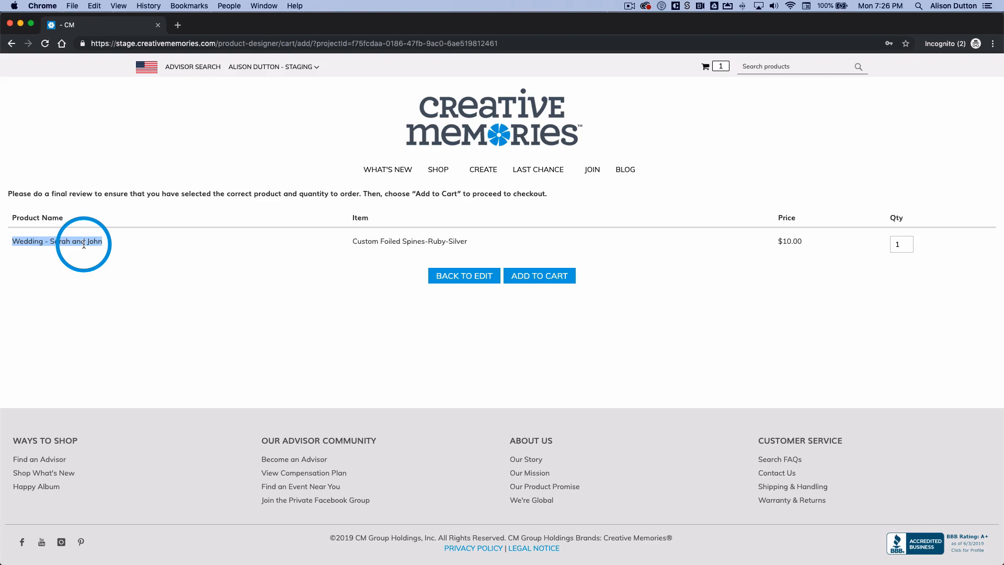
{"action": "left_click_drag", "start_coordinate": [351, 242], "coordinate": [472, 243]}
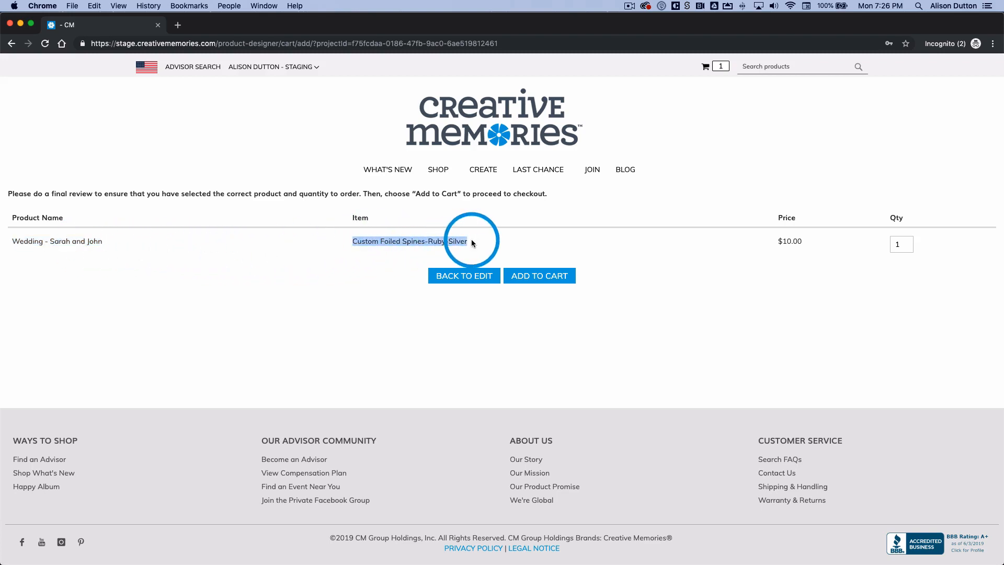
{"action": "left_click", "coordinate": [910, 247]}
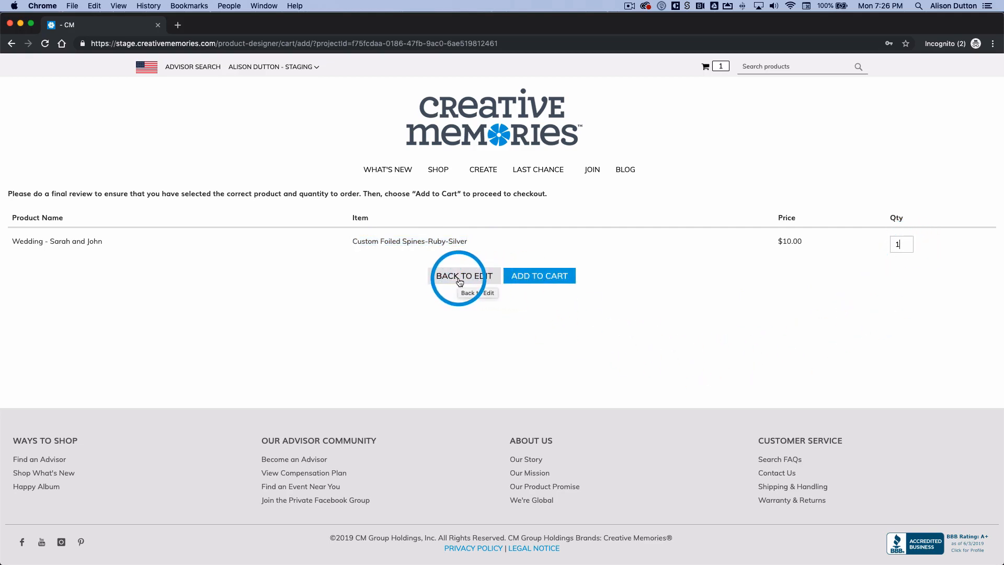
{"action": "left_click", "coordinate": [549, 277]}
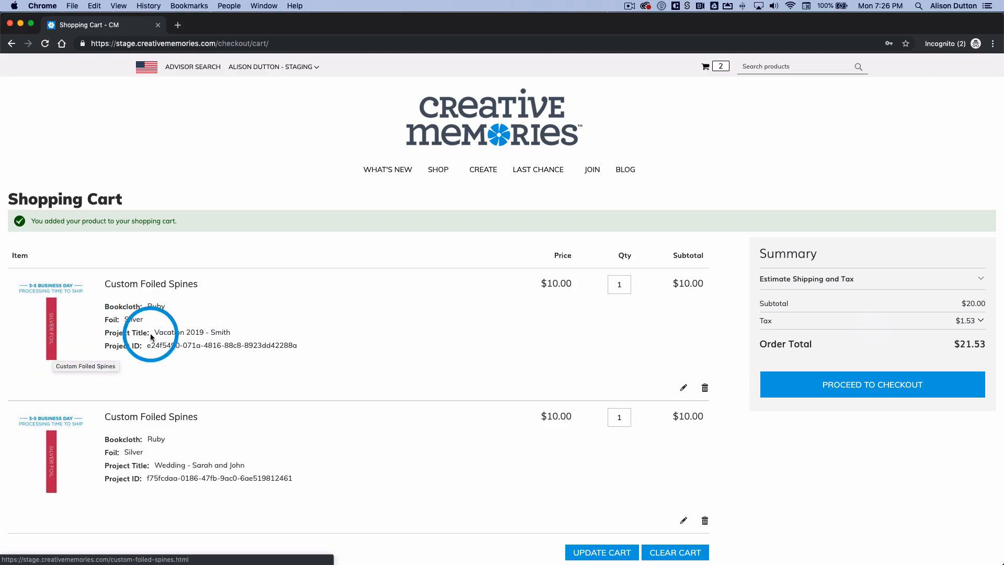
Compare the project titles of both custom foiled spines in the shopping cart and check the wedding spine's quantity
{"action": "left_click_drag", "start_coordinate": [155, 333], "coordinate": [233, 335]}
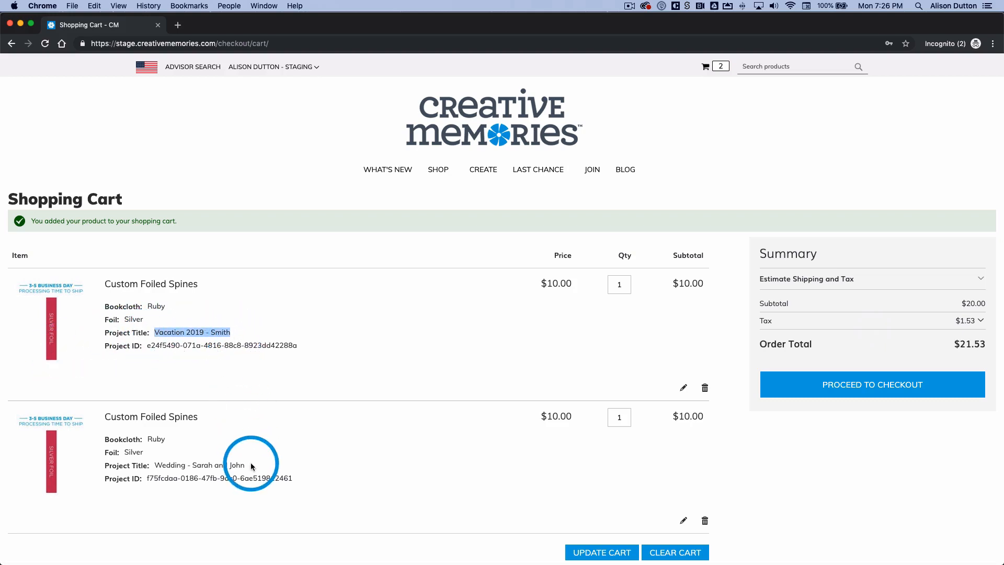
{"action": "left_click_drag", "start_coordinate": [246, 465], "coordinate": [155, 464]}
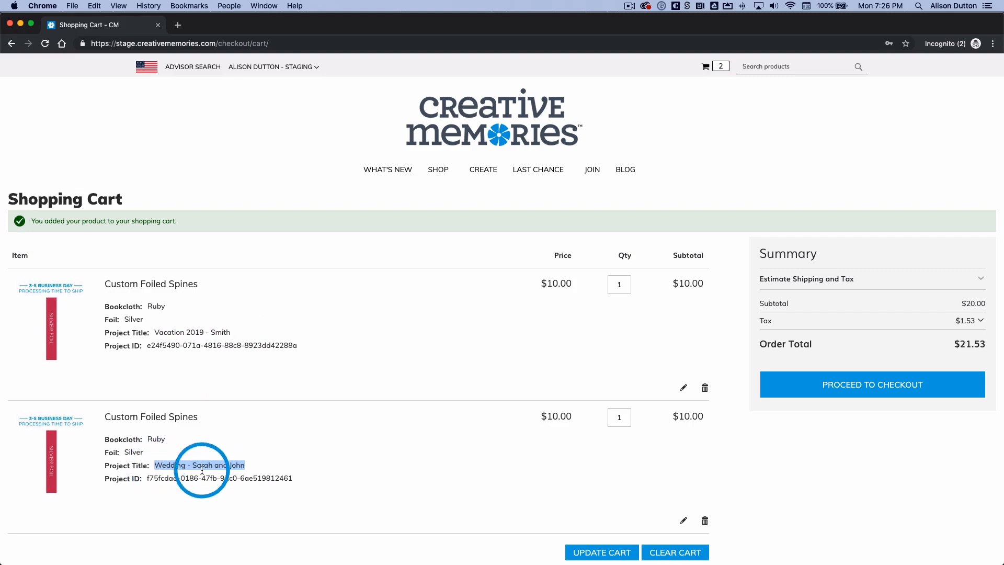
{"action": "left_click", "coordinate": [620, 419]}
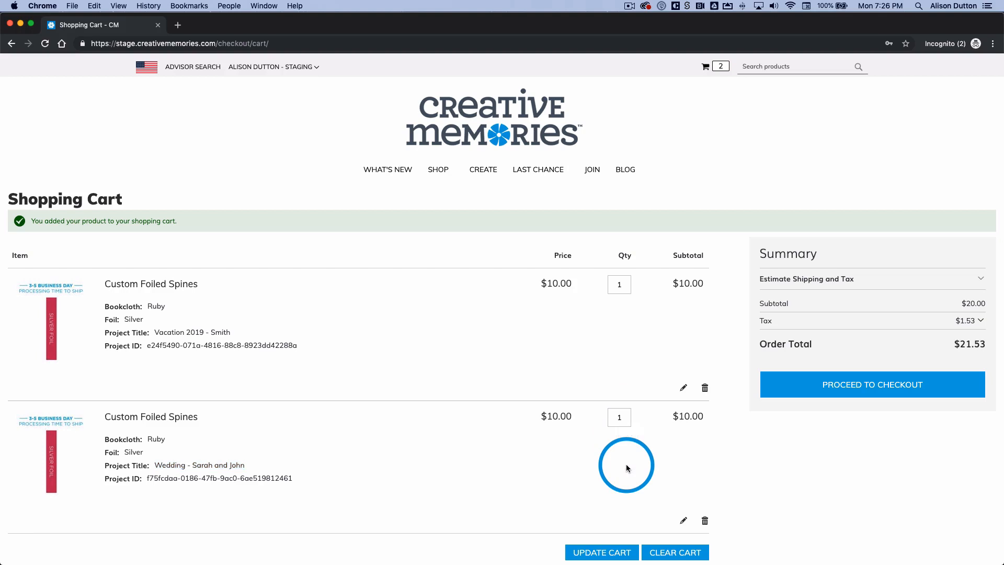
{"action": "left_click", "coordinate": [857, 399]}
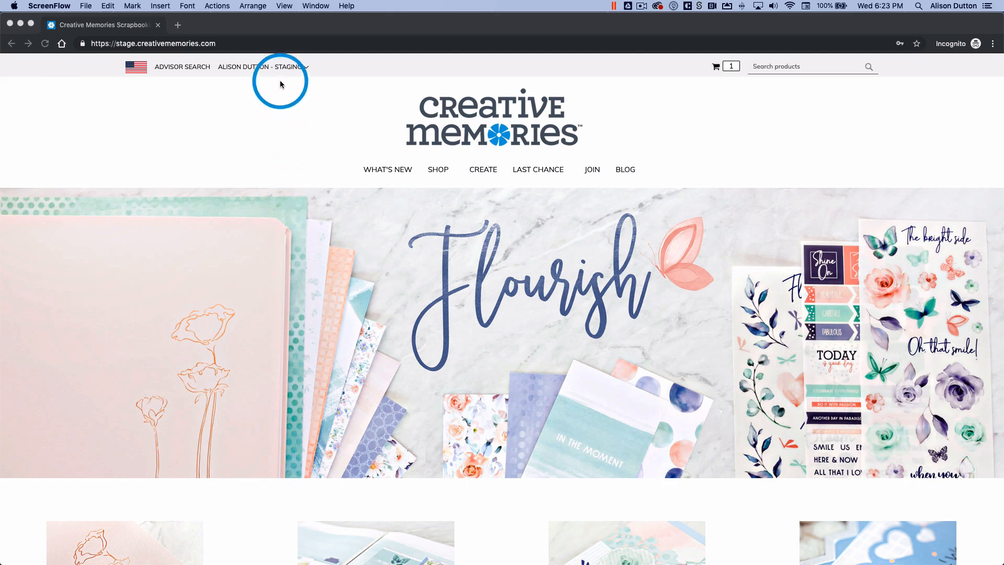
Go to the customer account and open its My Custom Products page
{"action": "left_click", "coordinate": [263, 71]}
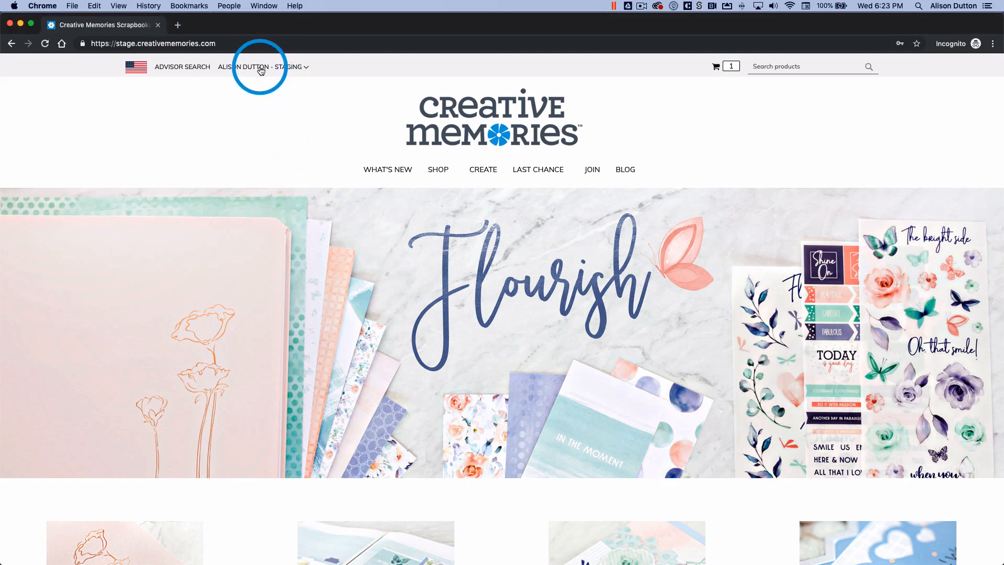
{"action": "left_click", "coordinate": [261, 71]}
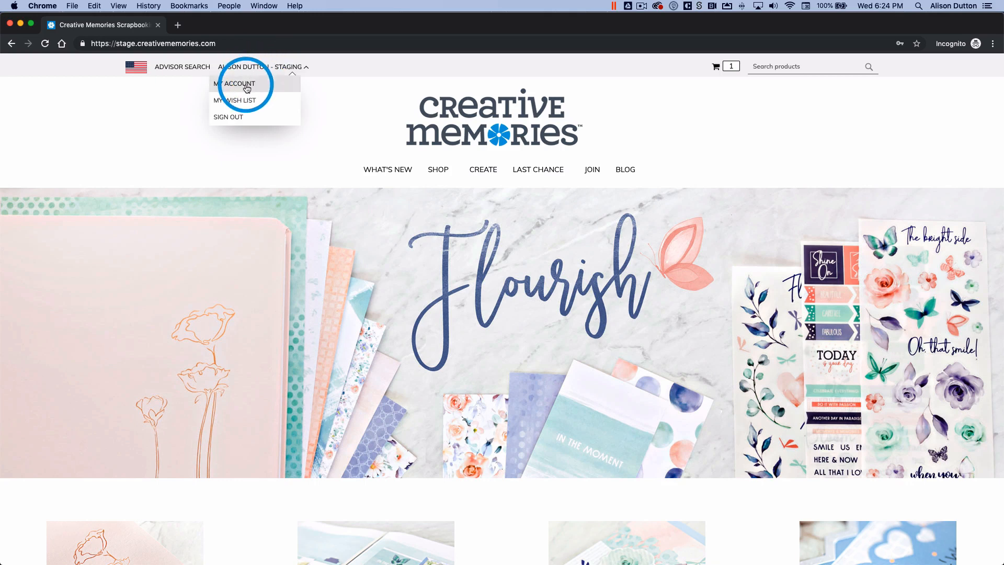
{"action": "left_click", "coordinate": [247, 88]}
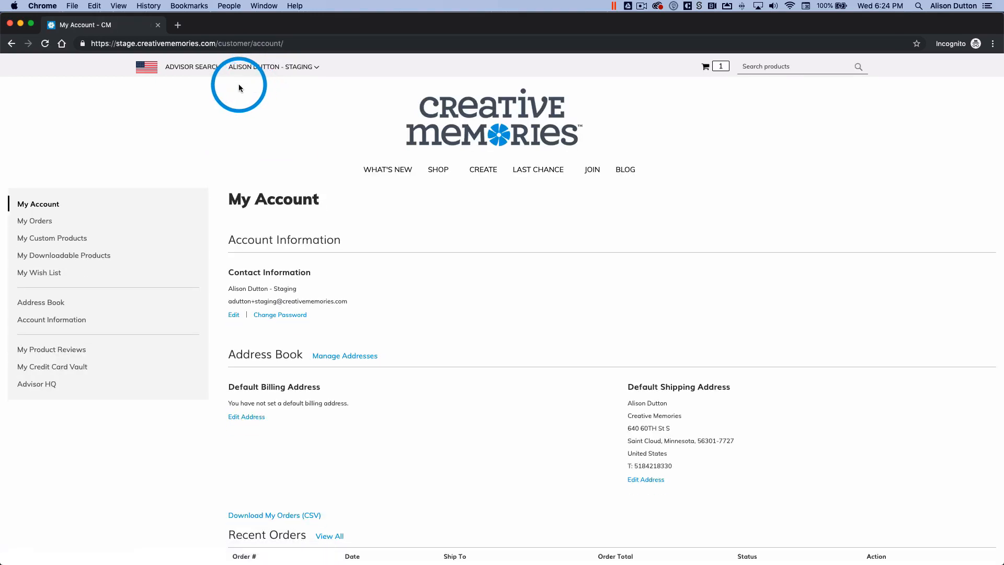
{"action": "left_click", "coordinate": [72, 243]}
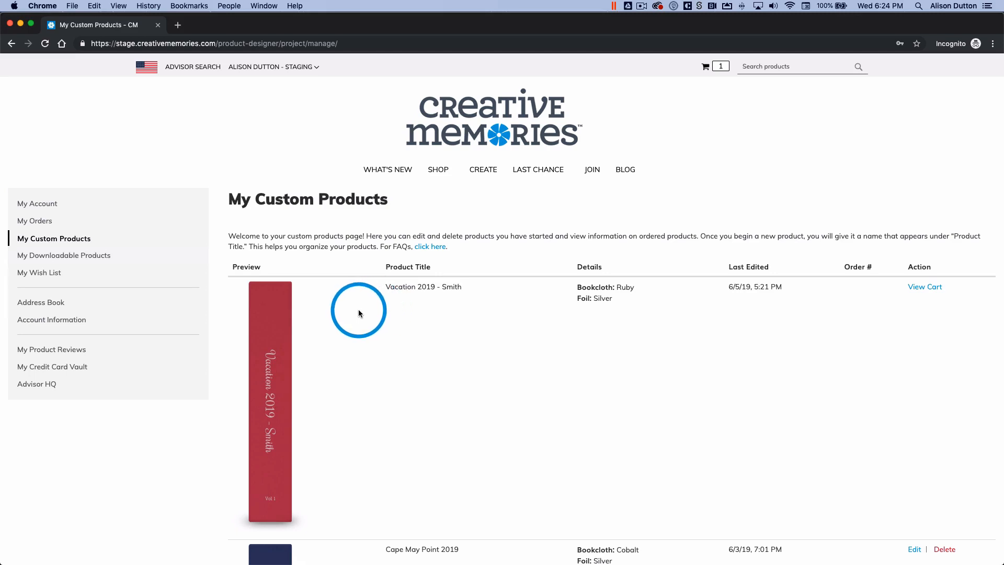
Examine the custom products list for each spine's preview, order number and available cart, edit and delete actions
{"action": "scroll", "coordinate": [495, 331], "scroll_direction": "down", "scroll_amount": 1}
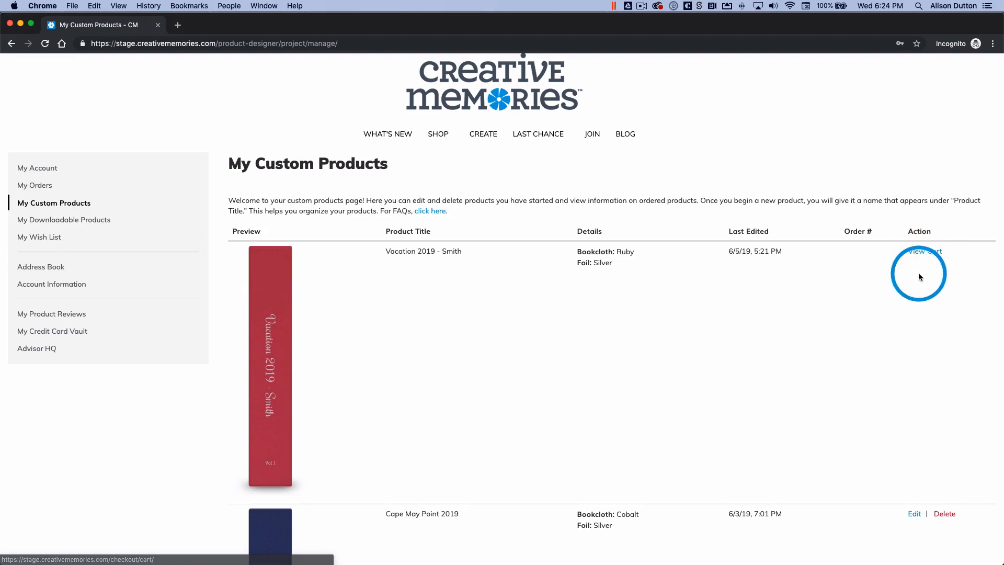
{"action": "scroll", "coordinate": [918, 272], "scroll_direction": "down", "scroll_amount": 5}
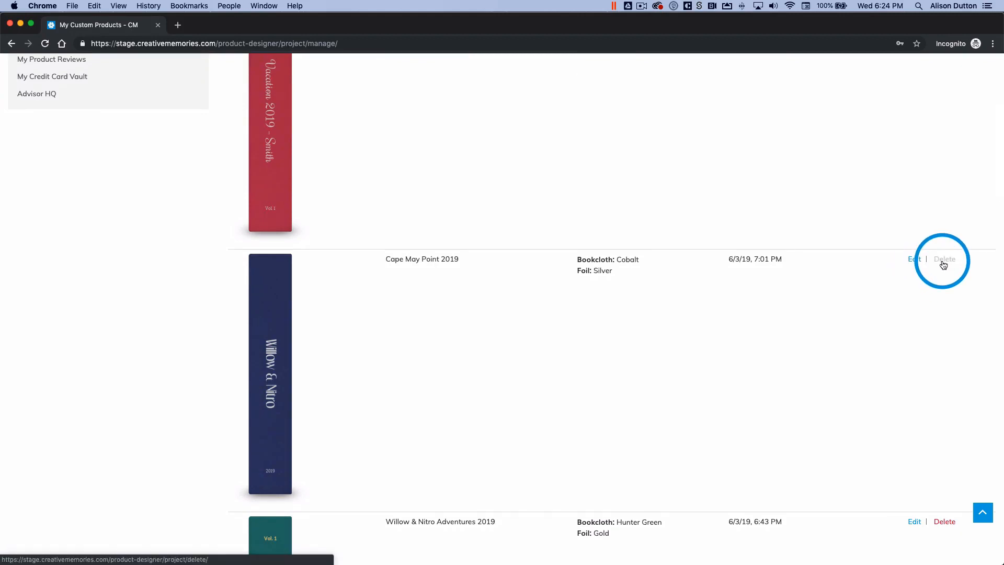
{"action": "scroll", "coordinate": [943, 264], "scroll_direction": "down", "scroll_amount": 8}
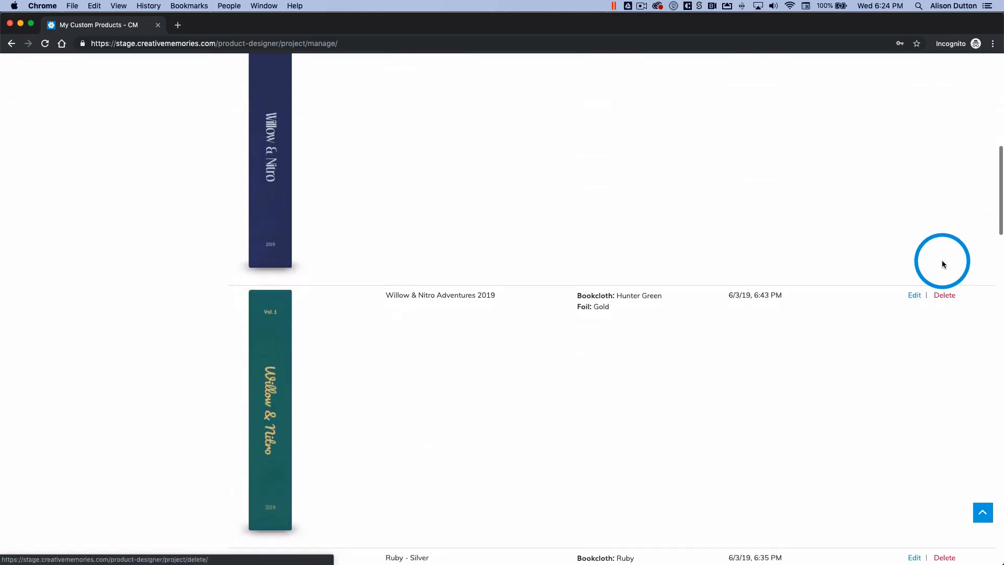
{"action": "scroll", "coordinate": [943, 264], "scroll_direction": "down", "scroll_amount": 2}
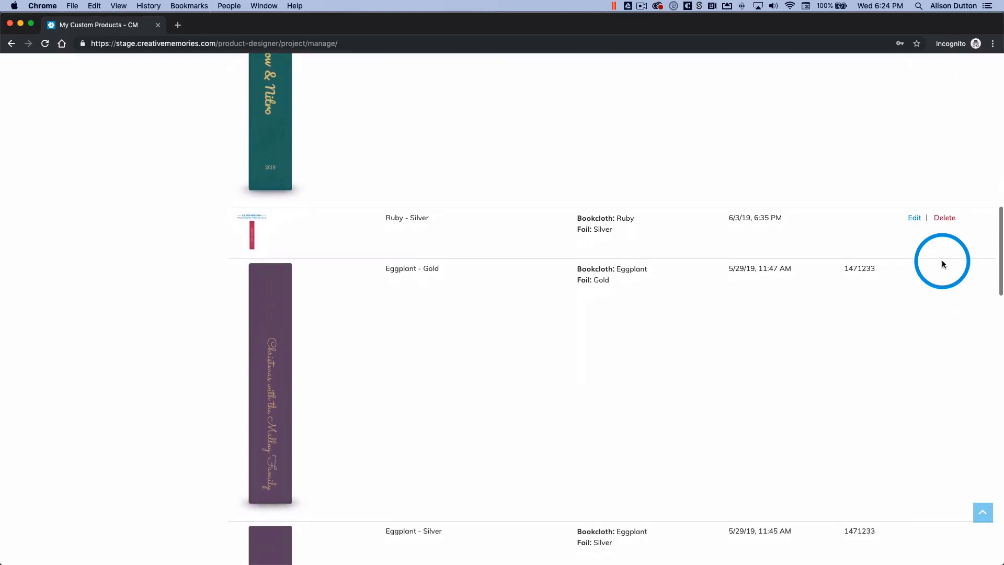
{"action": "double_click", "coordinate": [859, 268]}
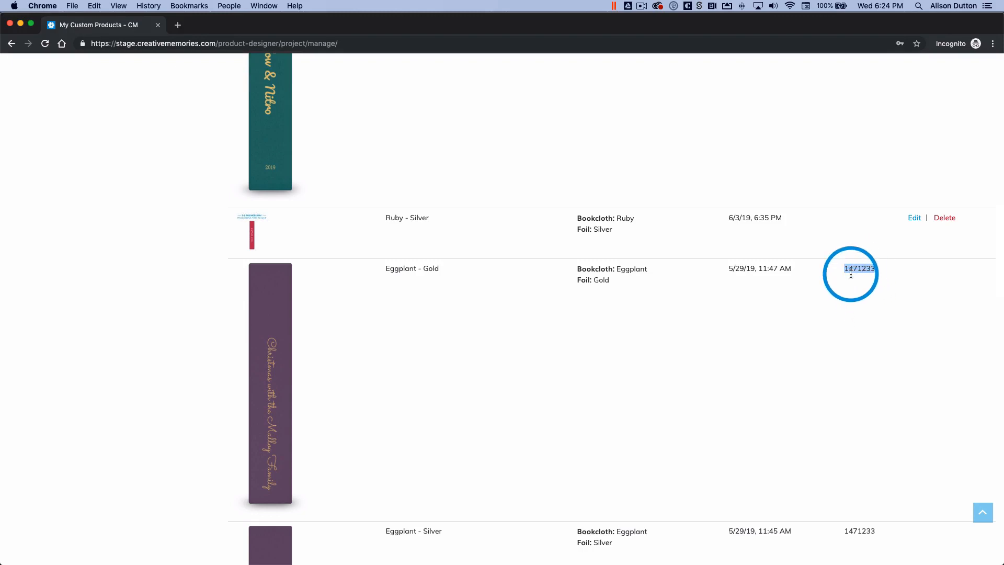
{"action": "left_click", "coordinate": [838, 288]}
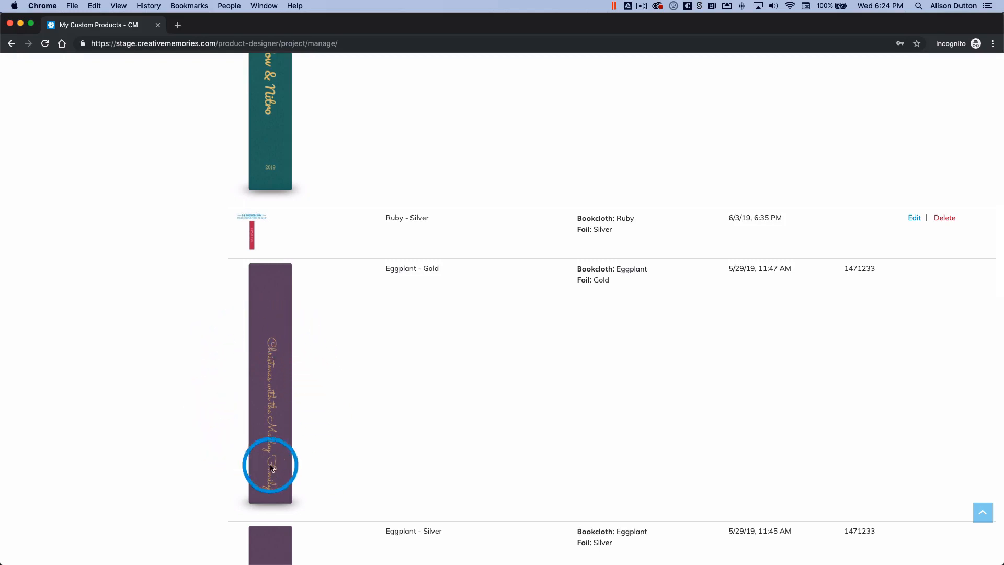
{"action": "scroll", "coordinate": [311, 404], "scroll_direction": "up", "scroll_amount": 5}
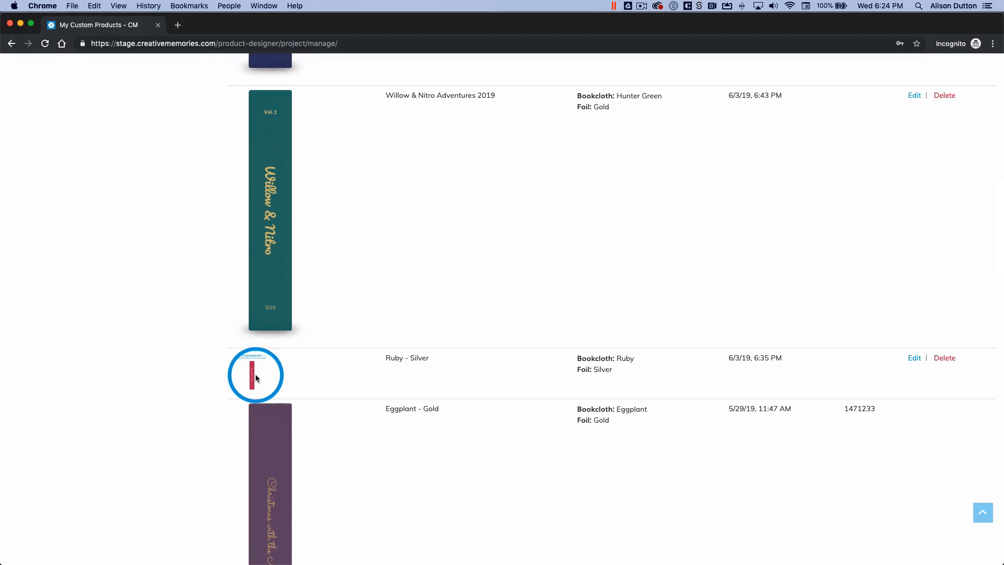
Open the Ruby - Silver spine project for editing, then return to the custom products list and look over its entries
{"action": "left_click", "coordinate": [918, 360]}
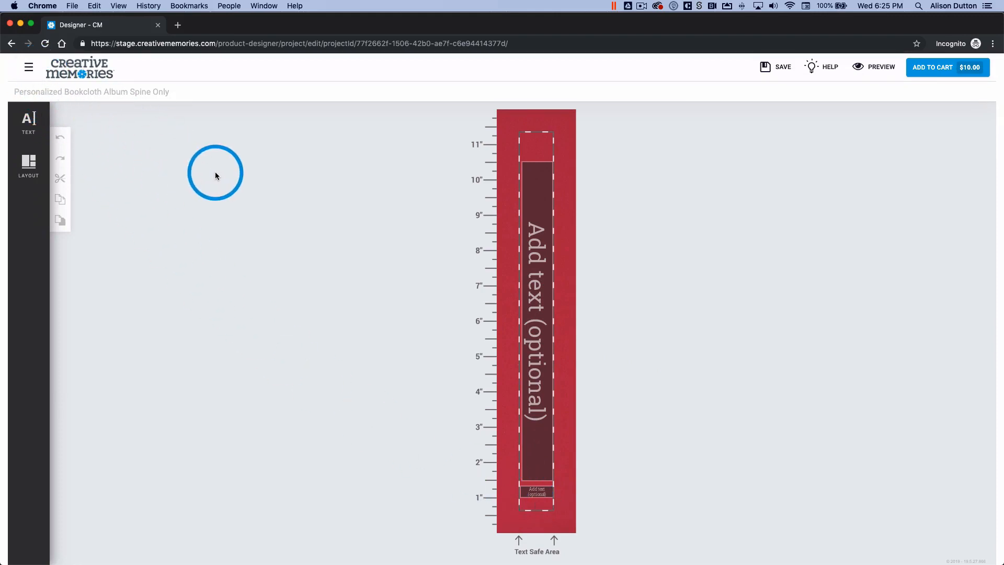
{"action": "left_click", "coordinate": [30, 74]}
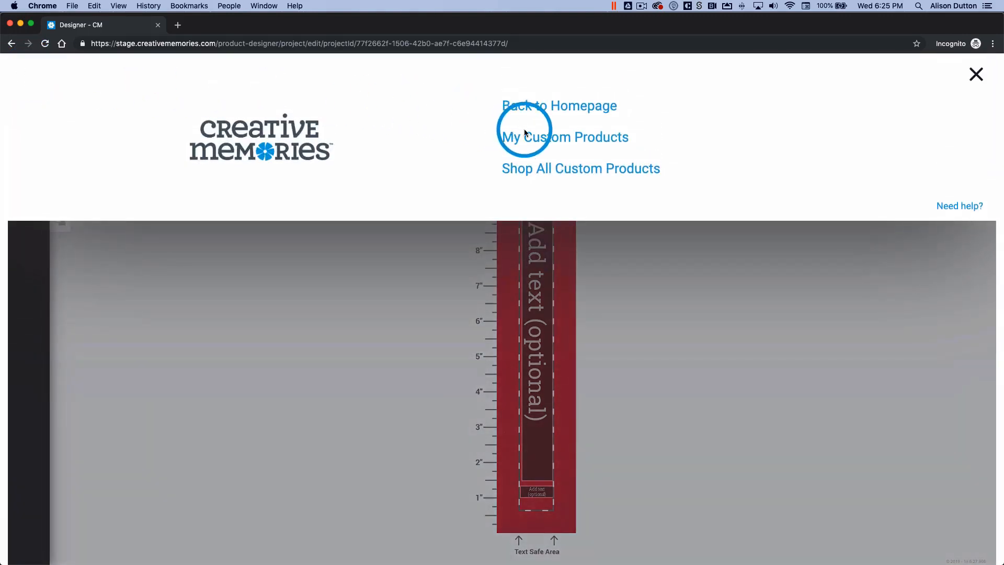
{"action": "left_click", "coordinate": [541, 139]}
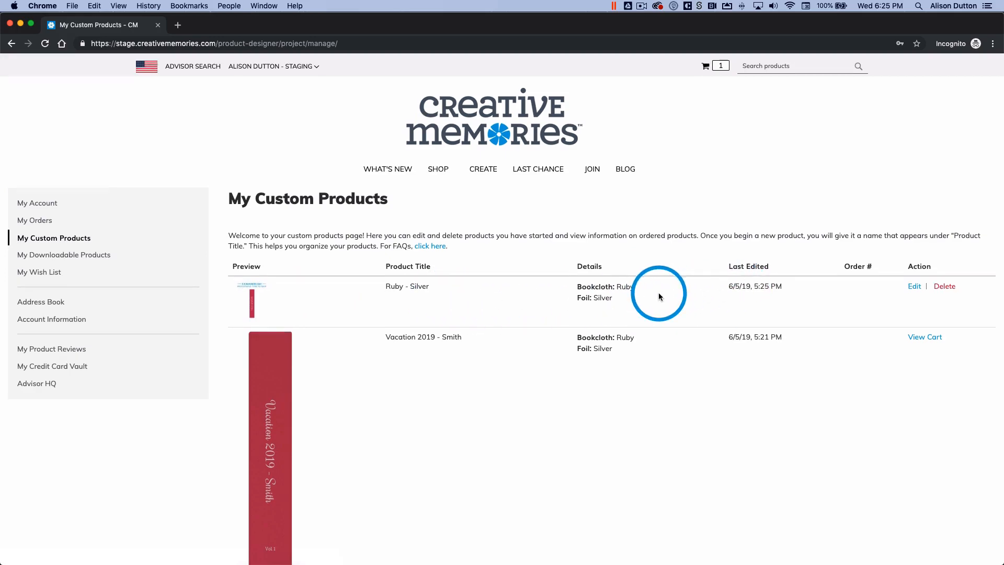
{"action": "scroll", "coordinate": [658, 296], "scroll_direction": "down", "scroll_amount": 5}
{"action": "scroll", "coordinate": [658, 296], "scroll_direction": "down", "scroll_amount": 2}
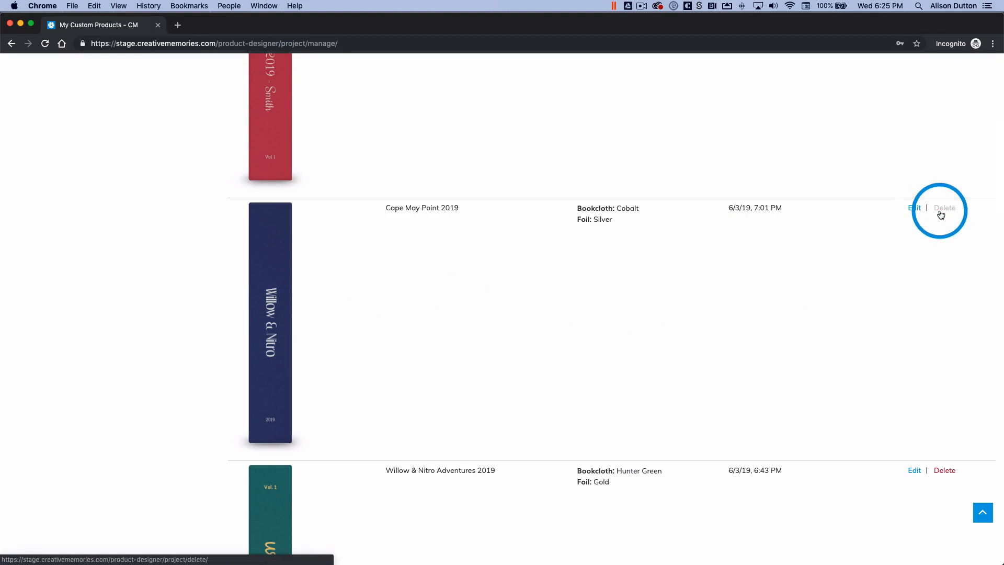
Open the Cobalt Cape May Point 2019 spine in the designer, then return to My Custom Products
{"action": "left_click", "coordinate": [915, 211]}
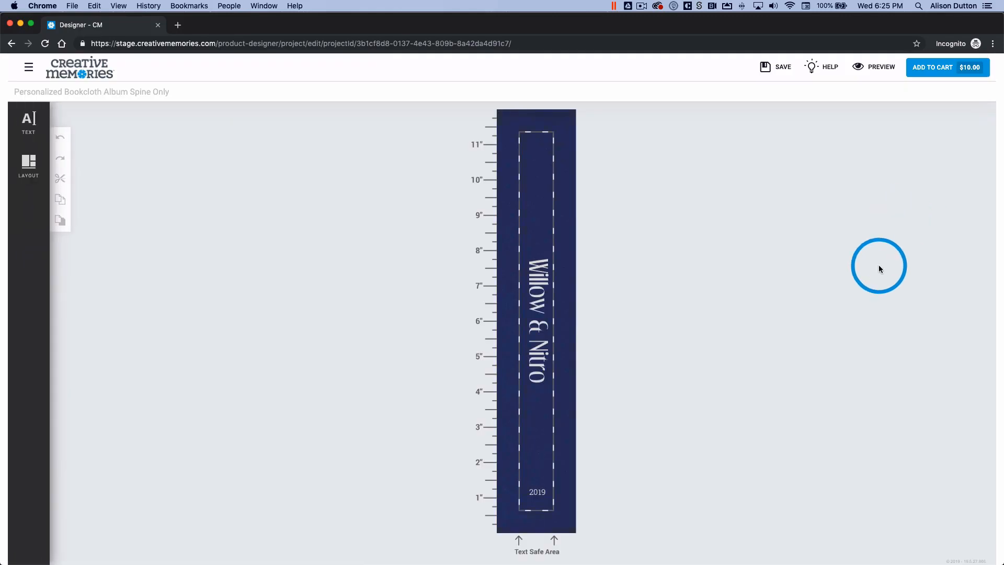
{"action": "left_click", "coordinate": [29, 69]}
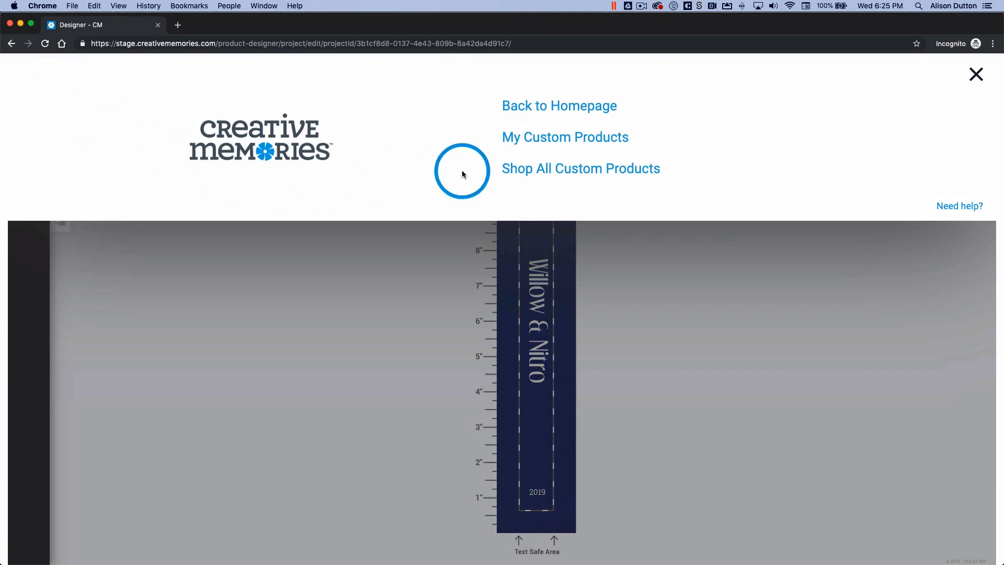
{"action": "left_click", "coordinate": [522, 138]}
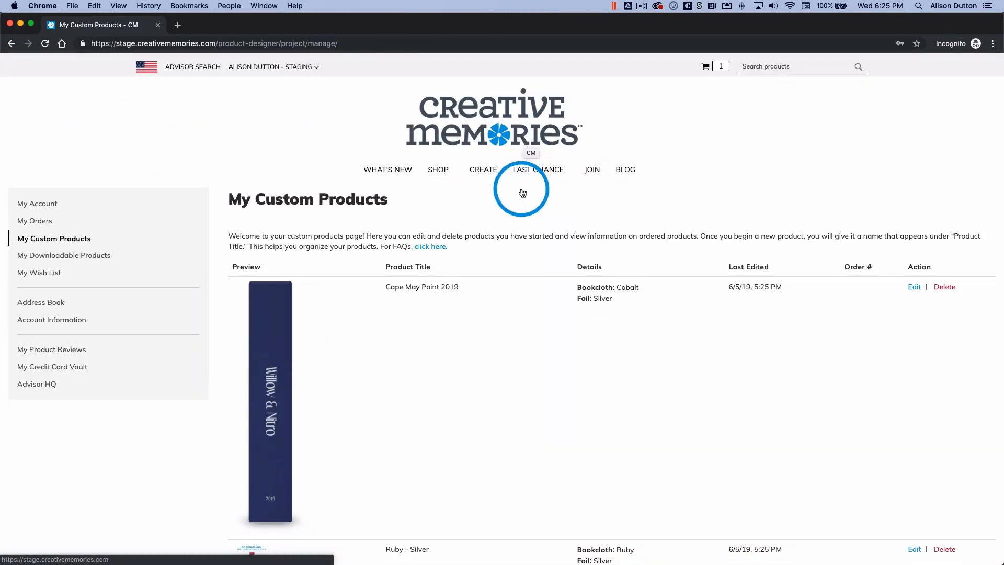
View the cart from the Ruby Vacation 2019 spine's entry, try to edit the spine there, and remove it from the cart
{"action": "scroll", "coordinate": [523, 217], "scroll_direction": "down", "scroll_amount": 5}
{"action": "scroll", "coordinate": [523, 218], "scroll_direction": "down", "scroll_amount": 4}
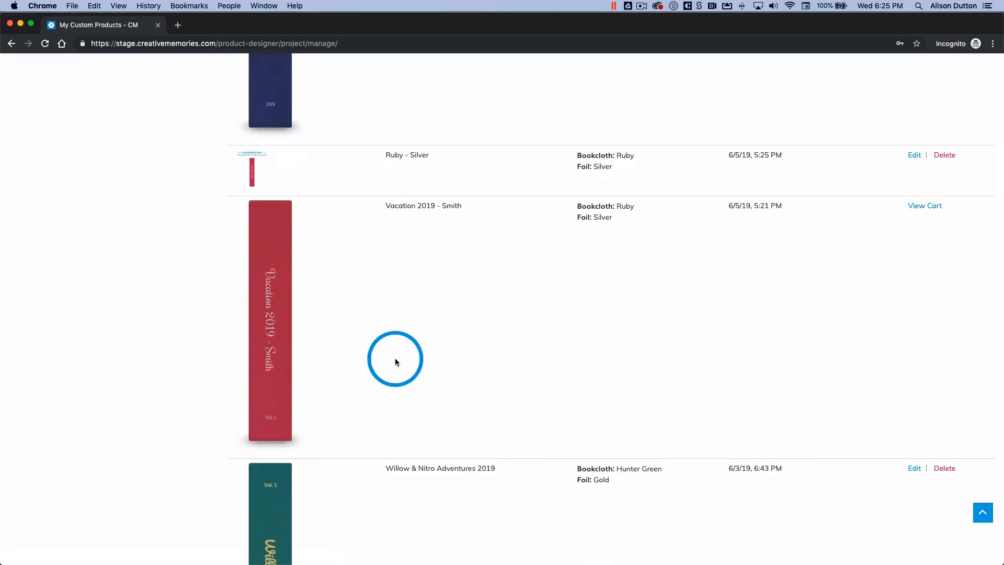
{"action": "left_click", "coordinate": [920, 210]}
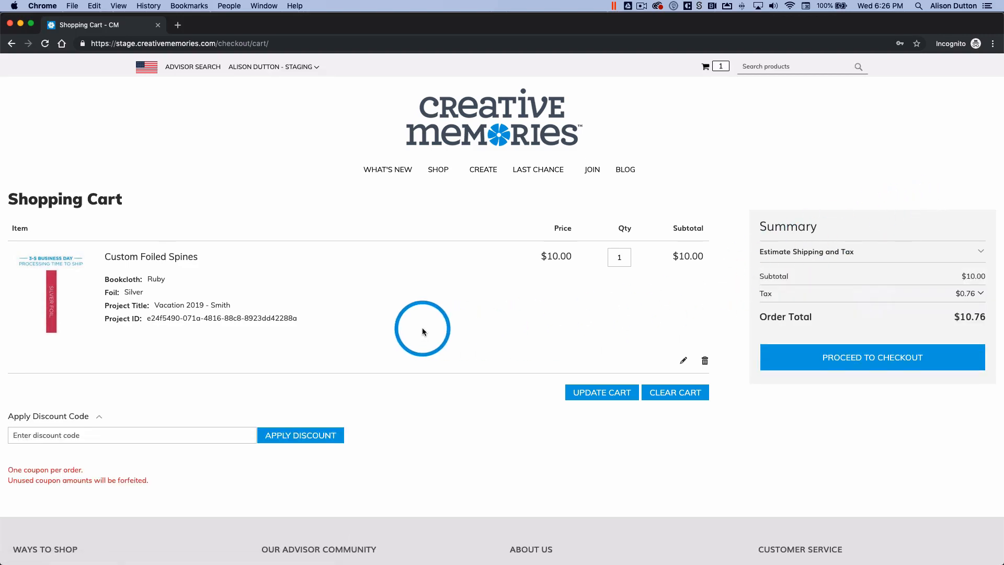
{"action": "left_click", "coordinate": [683, 361]}
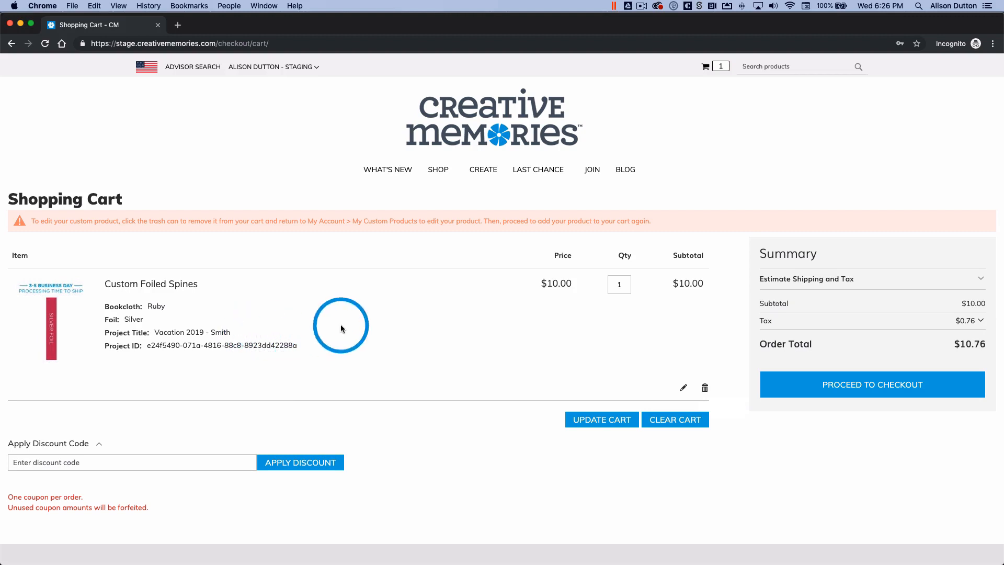
{"action": "left_click", "coordinate": [705, 390]}
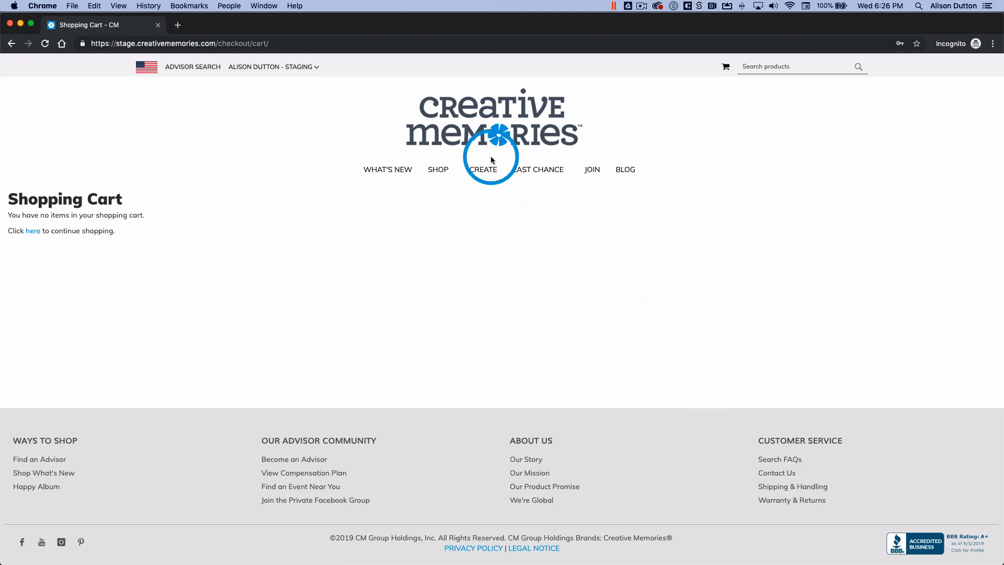
Return to My Custom Products through the customer account and open the Vacation 2019 spine for editing
{"action": "left_click", "coordinate": [276, 67]}
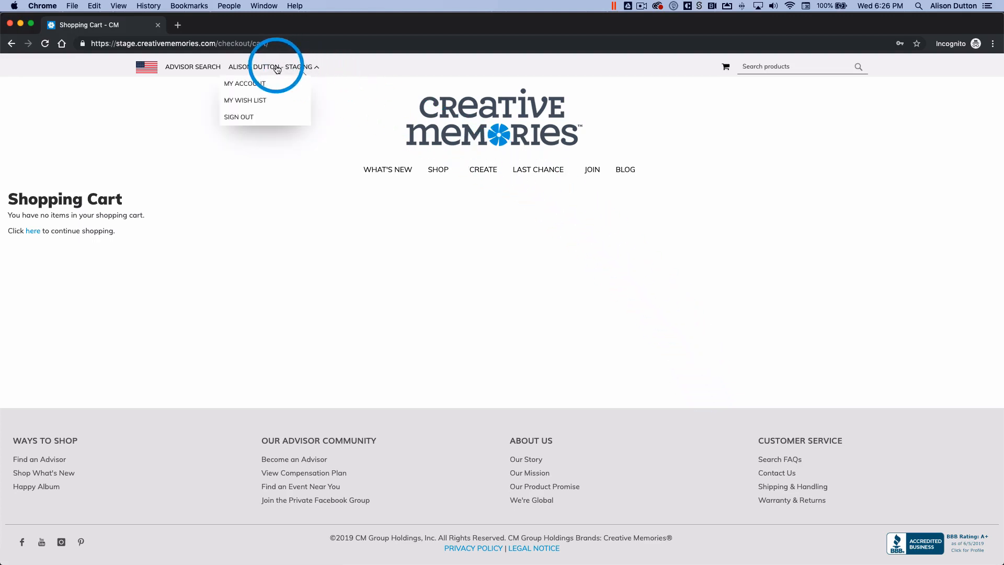
{"action": "left_click", "coordinate": [246, 84]}
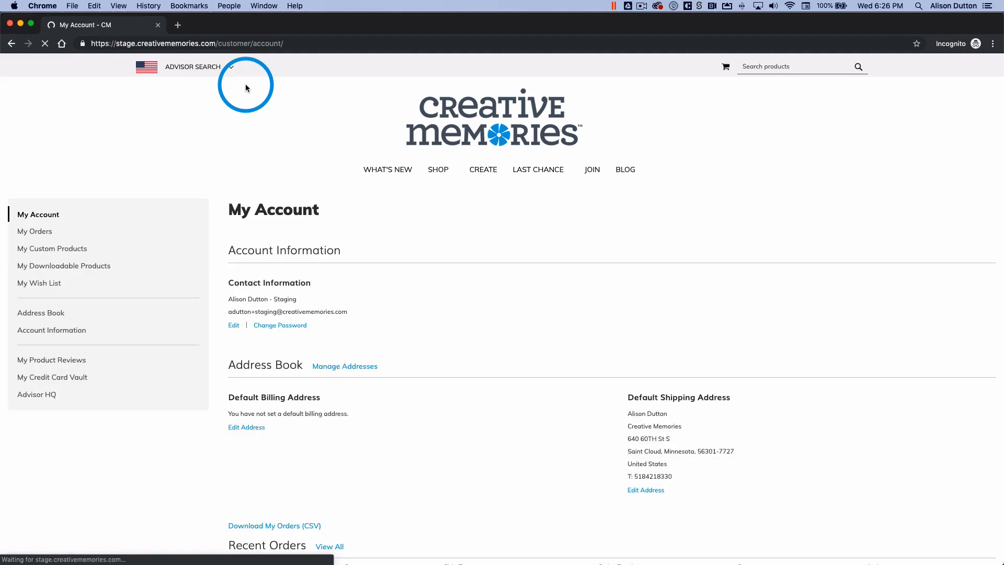
{"action": "left_click", "coordinate": [84, 237]}
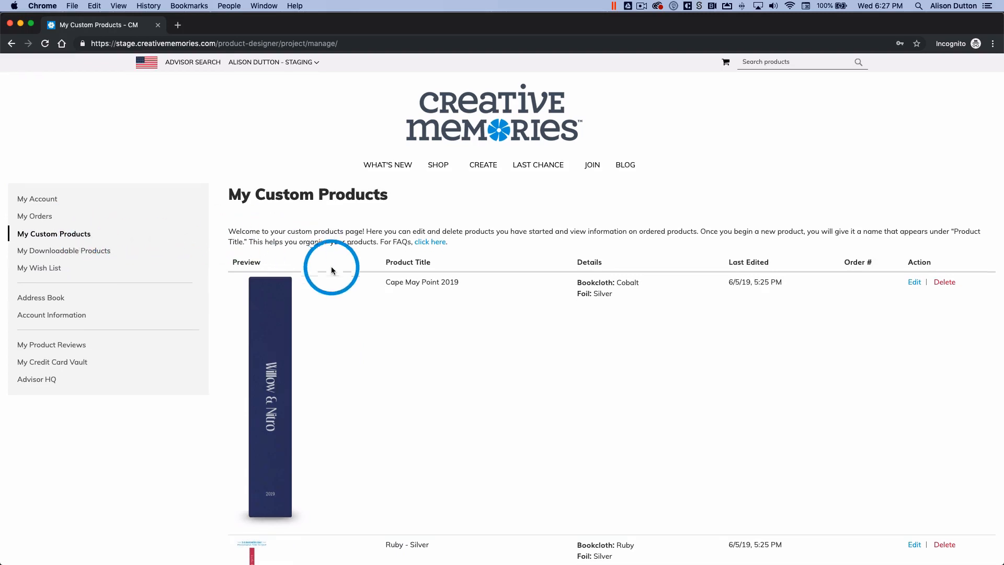
{"action": "scroll", "coordinate": [332, 271], "scroll_direction": "down", "scroll_amount": 6}
{"action": "scroll", "coordinate": [331, 270], "scroll_direction": "down", "scroll_amount": 2}
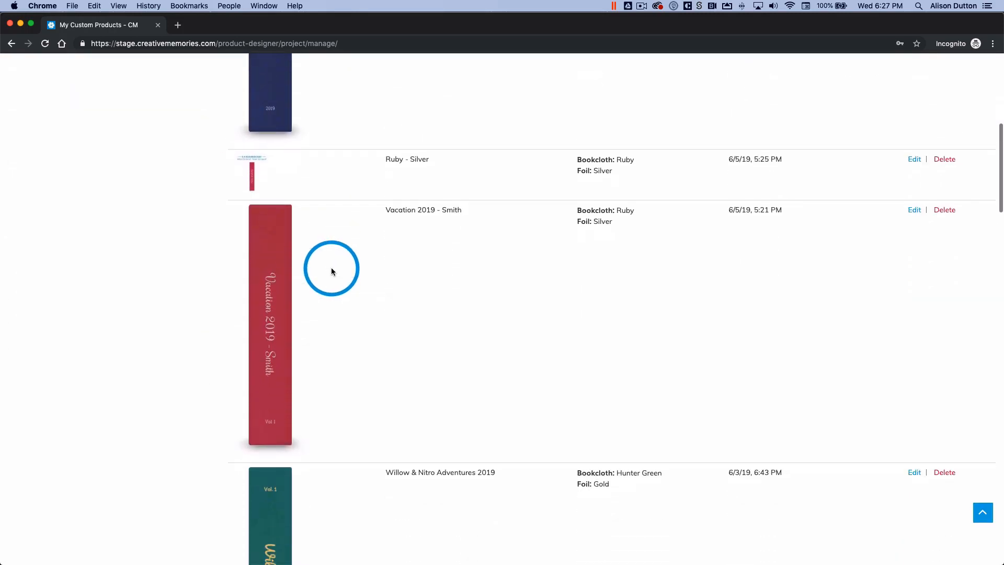
{"action": "left_click", "coordinate": [914, 212]}
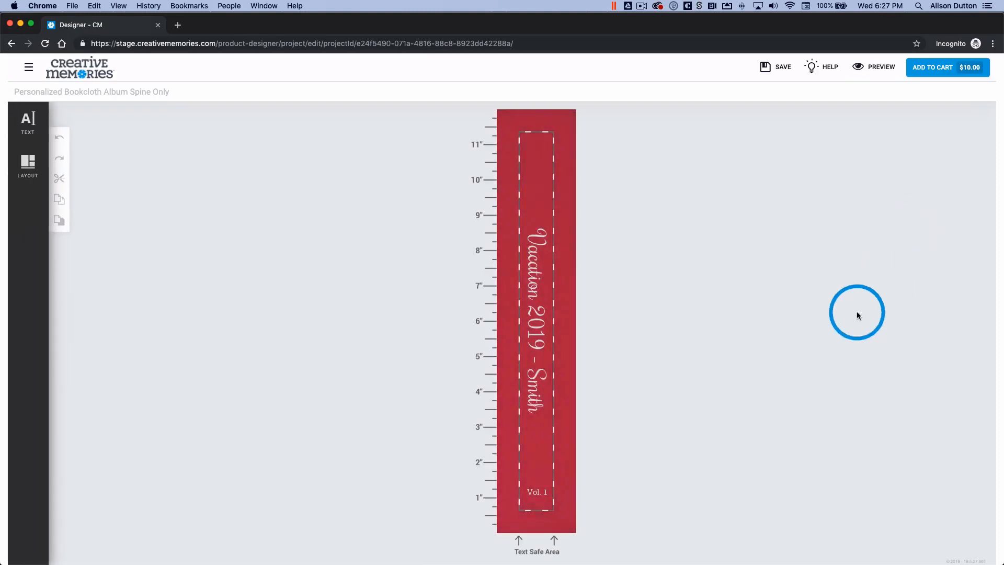
Change the volume text at the foot of the Vacation 2019 spine to "Vol. 2" and save the project
{"action": "left_click", "coordinate": [532, 496]}
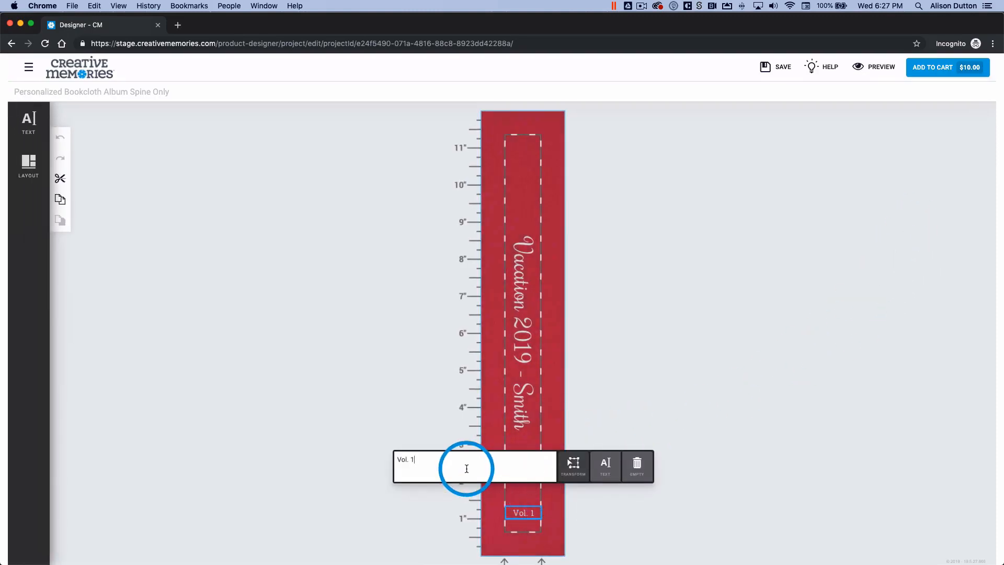
{"action": "key", "text": "BackSpace"}
{"action": "type", "text": "2"}
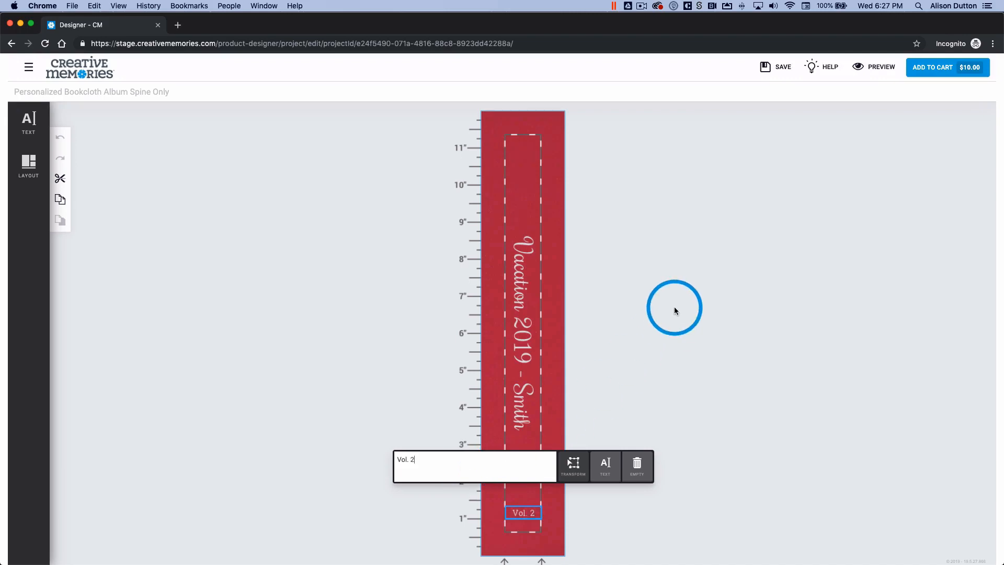
{"action": "left_click", "coordinate": [668, 305]}
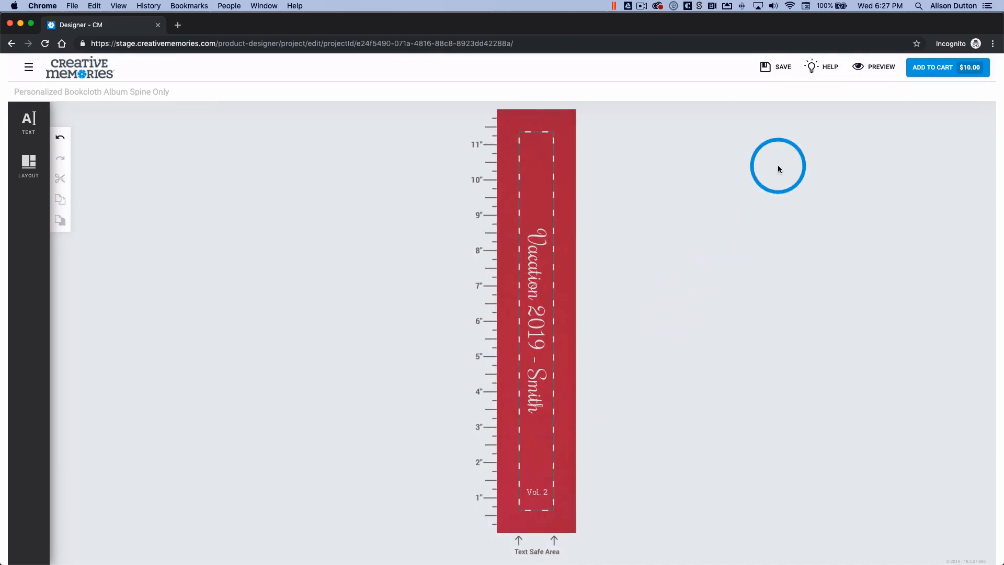
{"action": "left_click", "coordinate": [767, 67]}
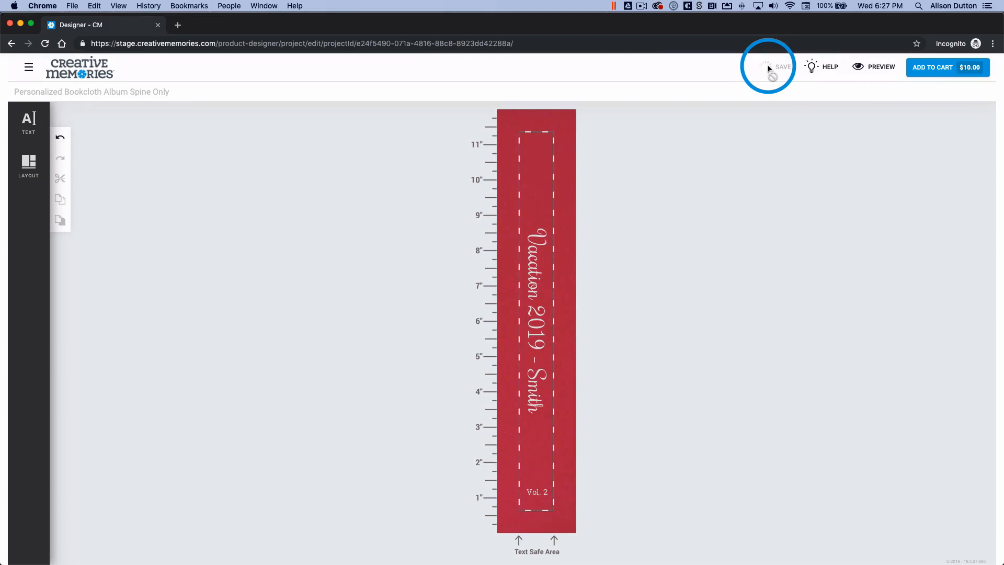
Preview the revised Vacation 2019 spine, approve it for printing, and add one to the cart
{"action": "left_click", "coordinate": [877, 68]}
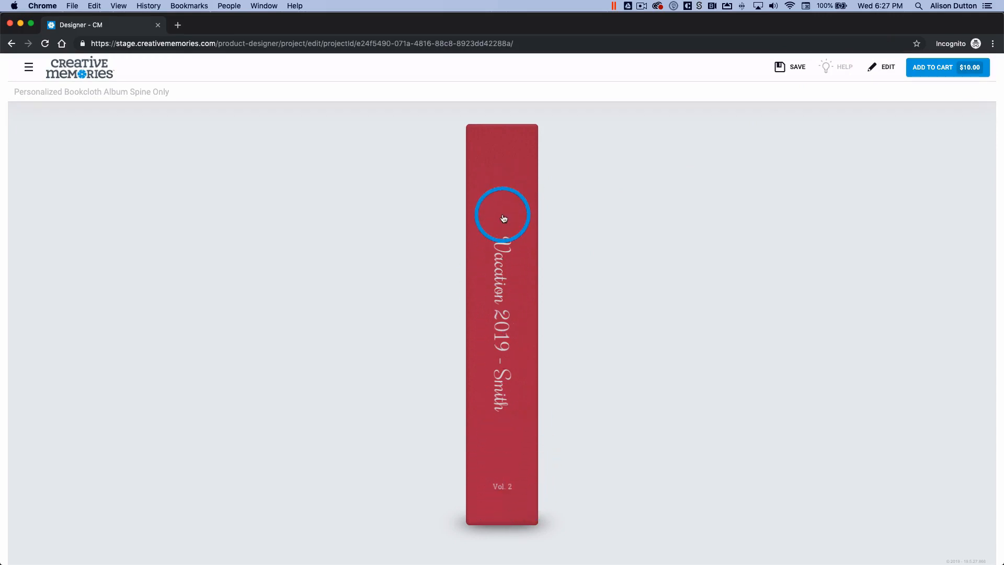
{"action": "left_click", "coordinate": [923, 65]}
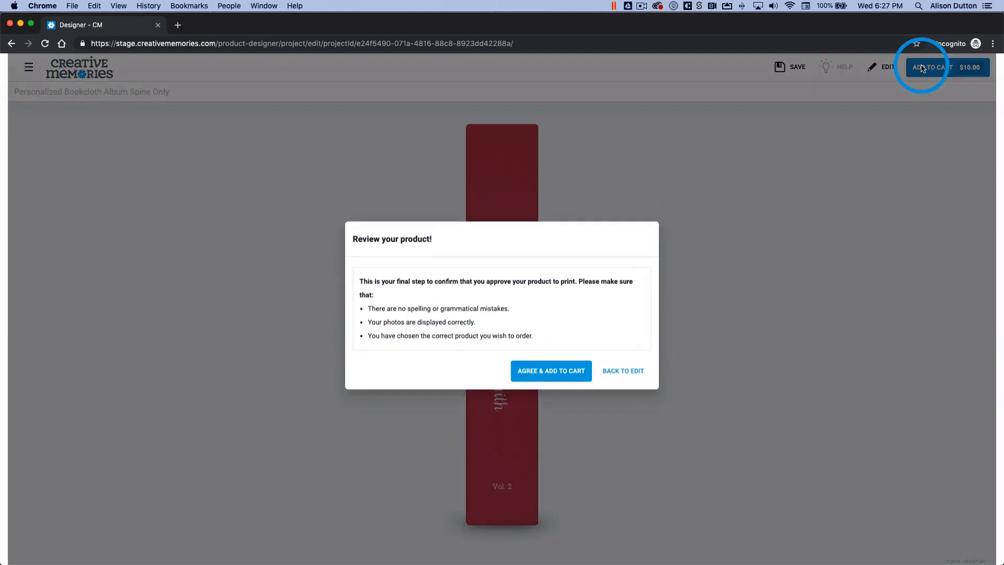
{"action": "left_click", "coordinate": [565, 377]}
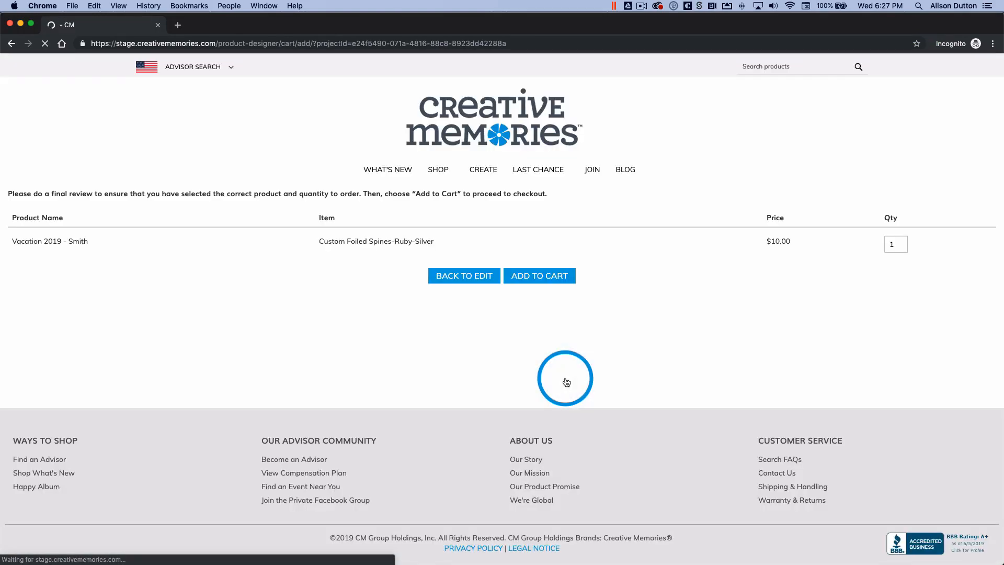
{"action": "left_click", "coordinate": [555, 280]}
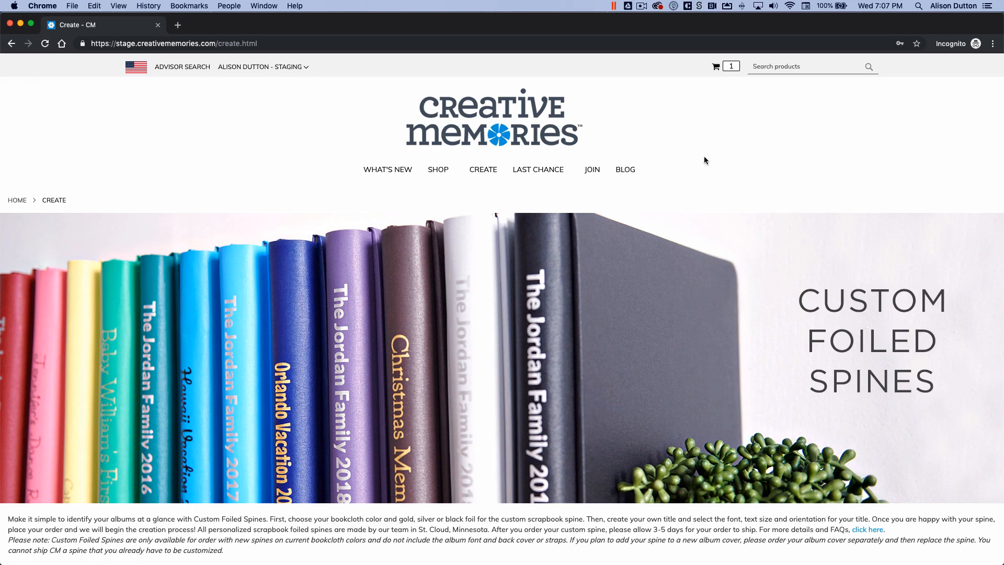
Open the Creative Memories Help Center through the Search FAQs link on the Create page
{"action": "scroll", "coordinate": [703, 156], "scroll_direction": "down", "scroll_amount": 5}
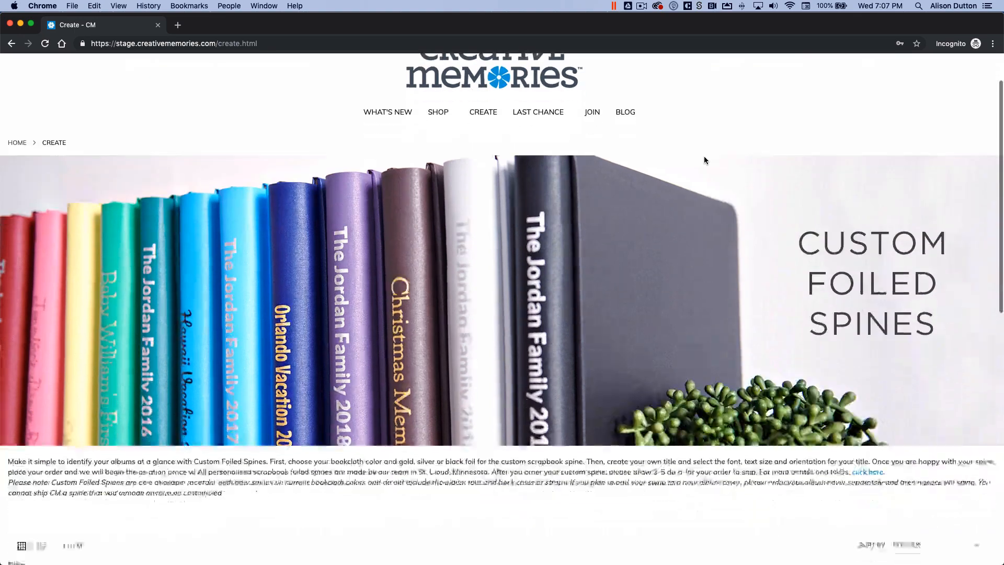
{"action": "scroll", "coordinate": [704, 160], "scroll_direction": "down", "scroll_amount": 7}
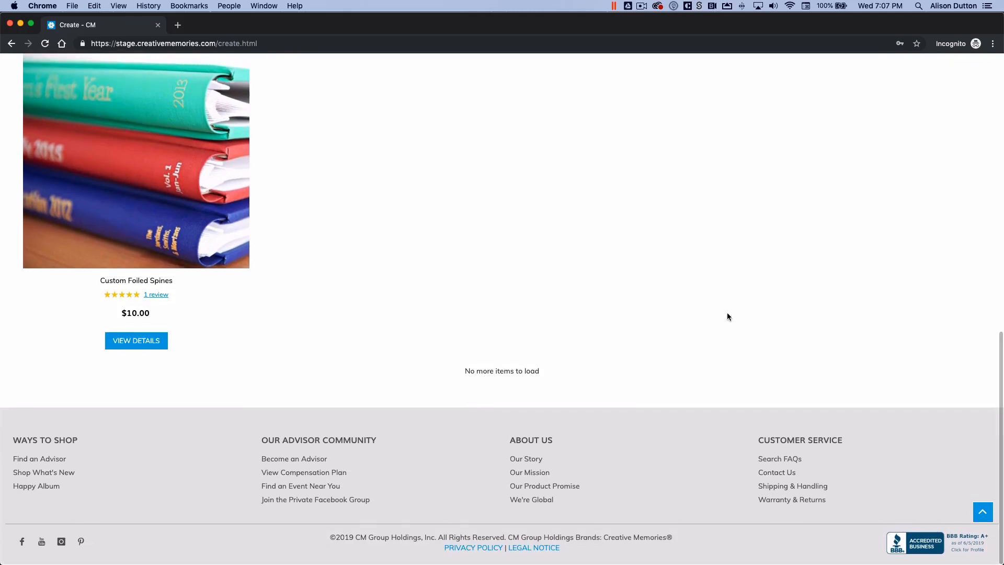
{"action": "left_click", "coordinate": [770, 459]}
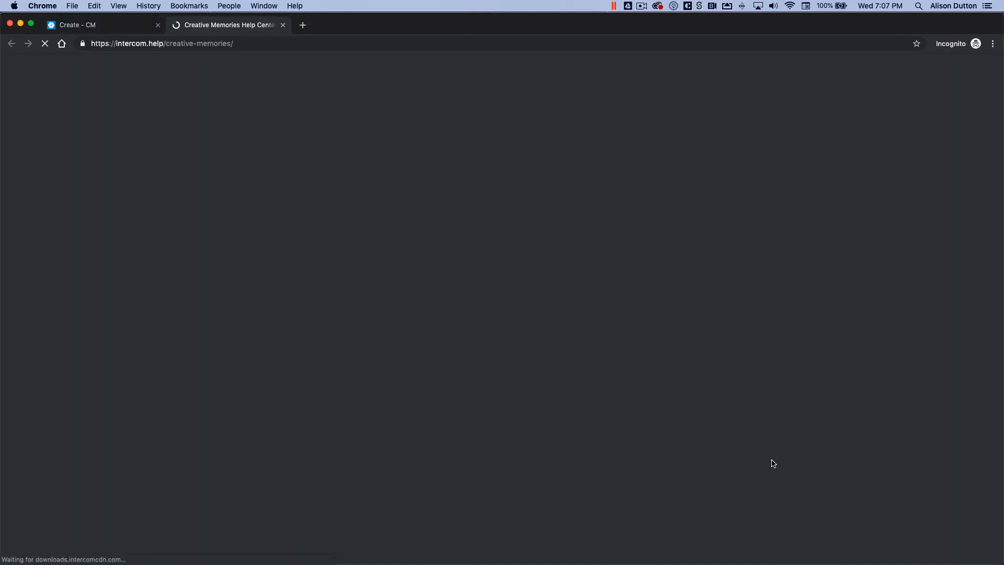